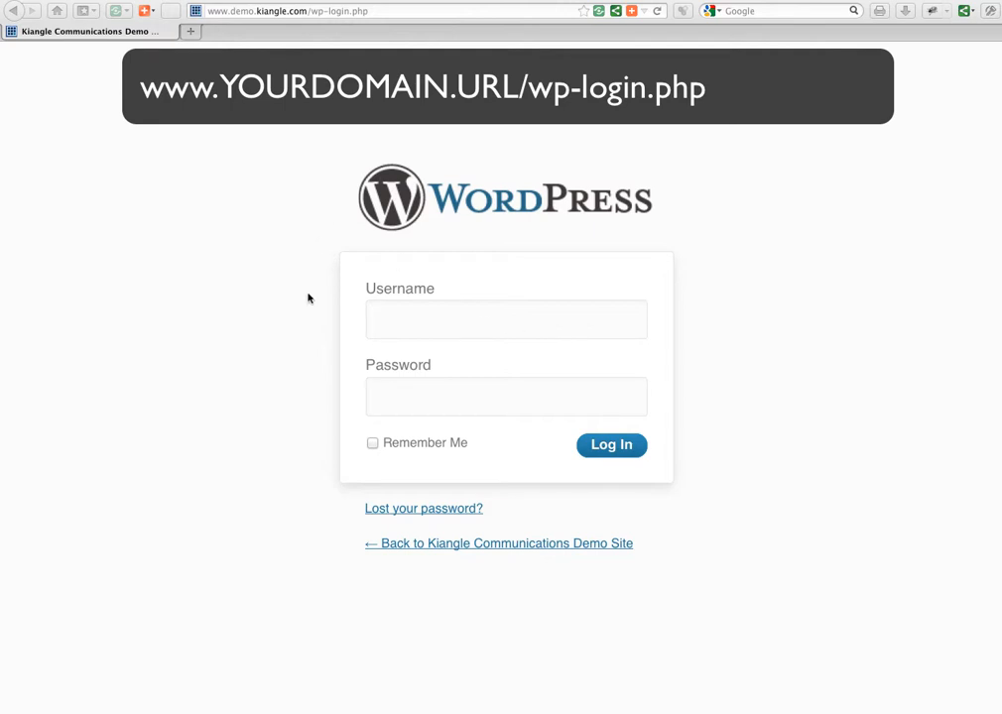
Log in to the WordPress admin area with the admin username and its password.
click(387, 316)
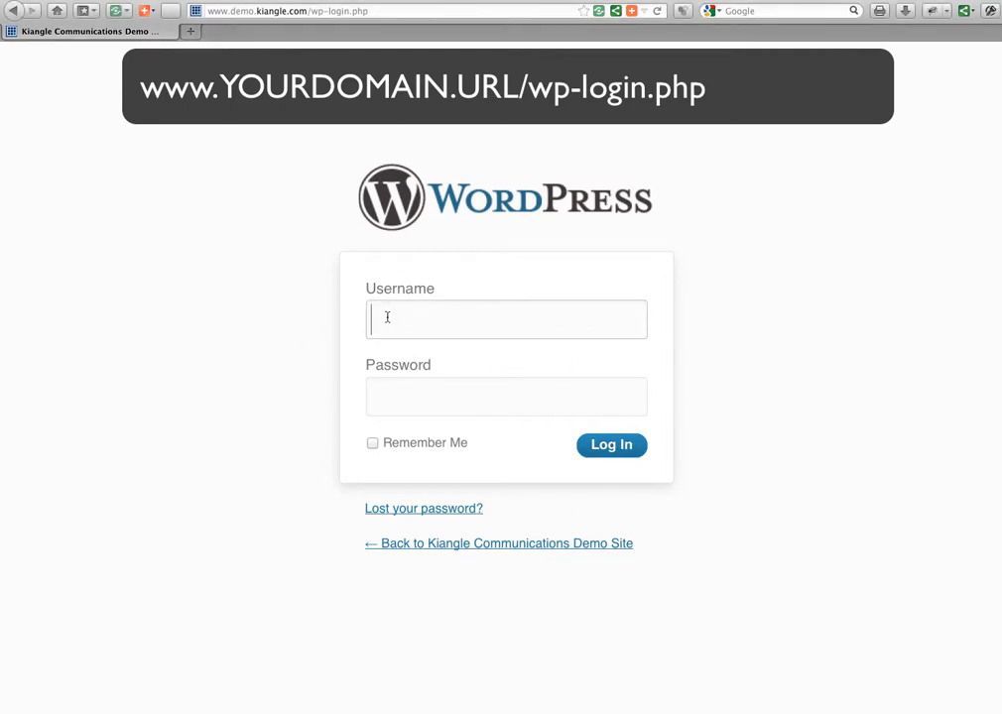
text(admin)
key(Tab)
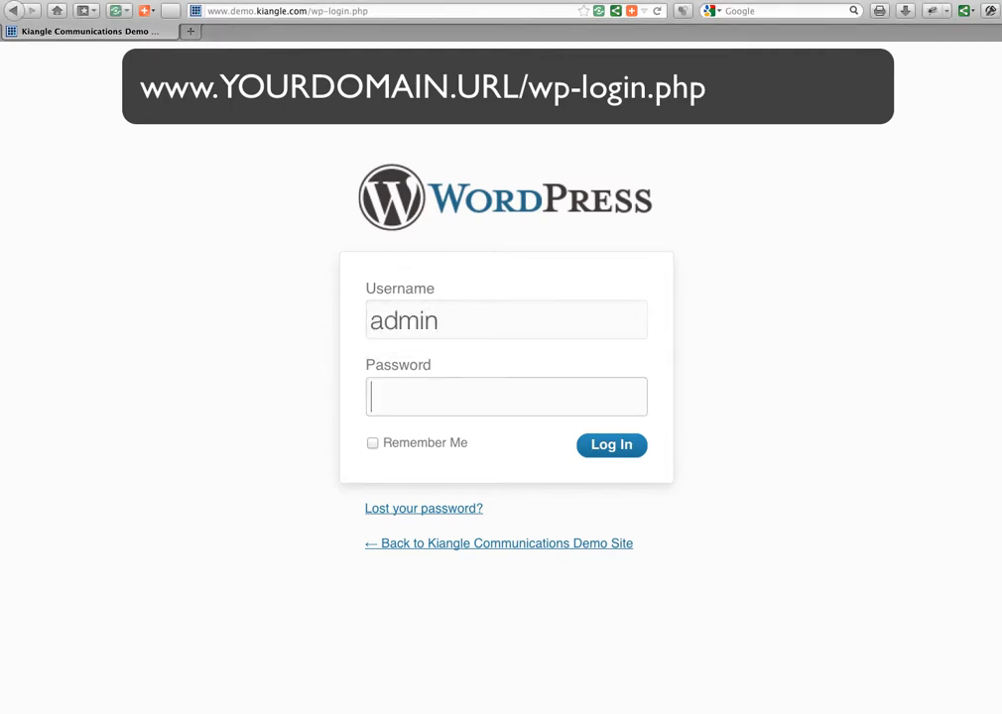
key(super+v)
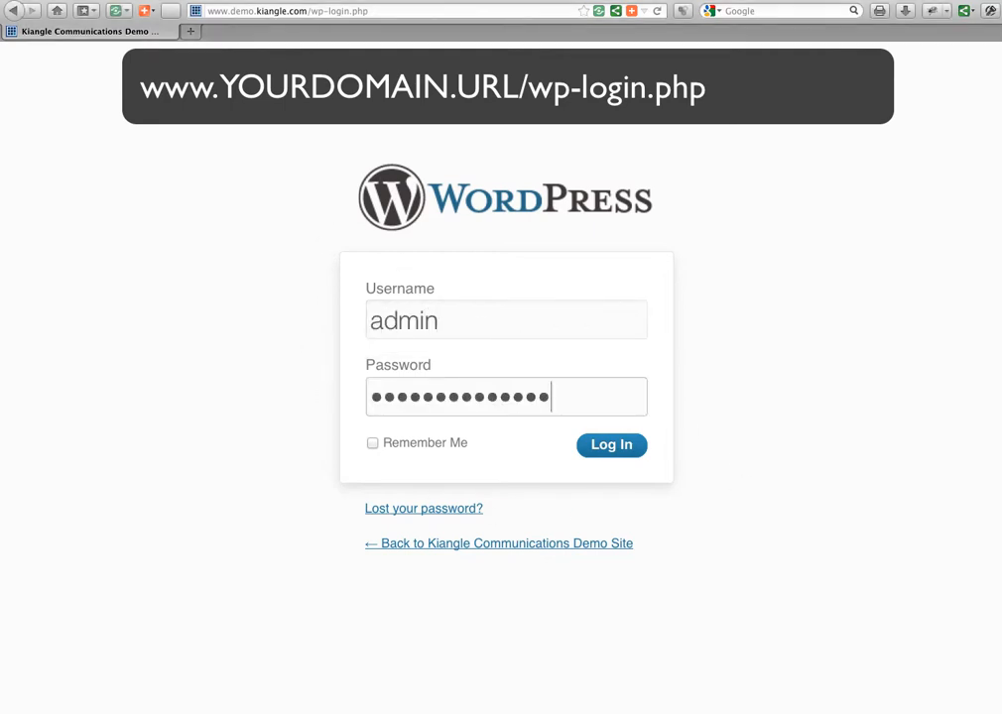
click(613, 452)
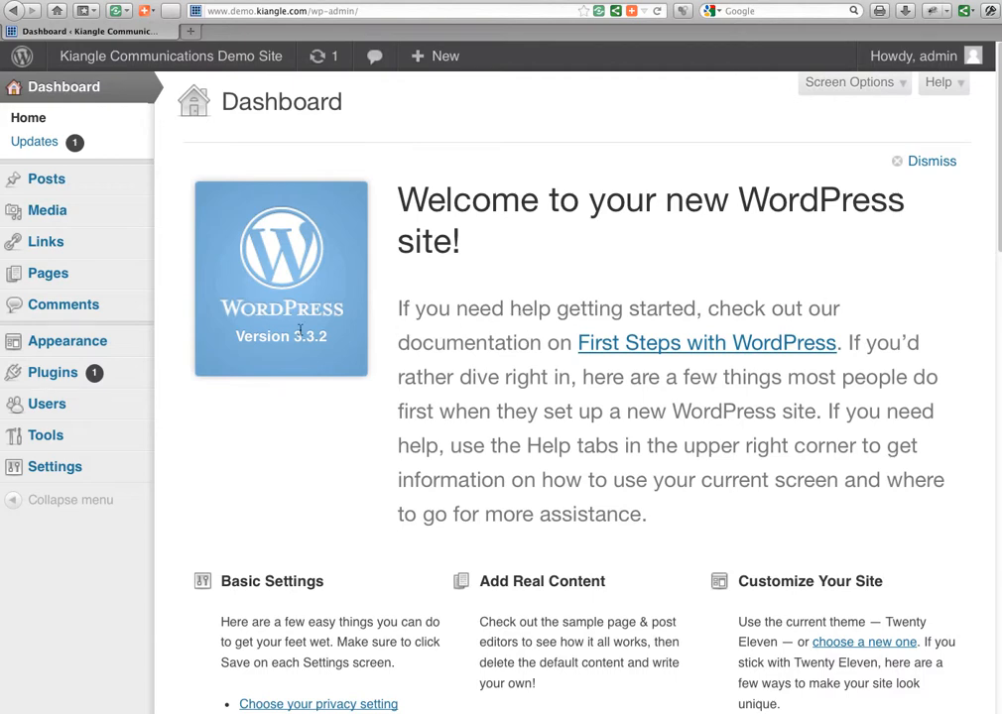
Go to Users > Add New to bring up the blank new-user form.
mouse_move(88, 211)
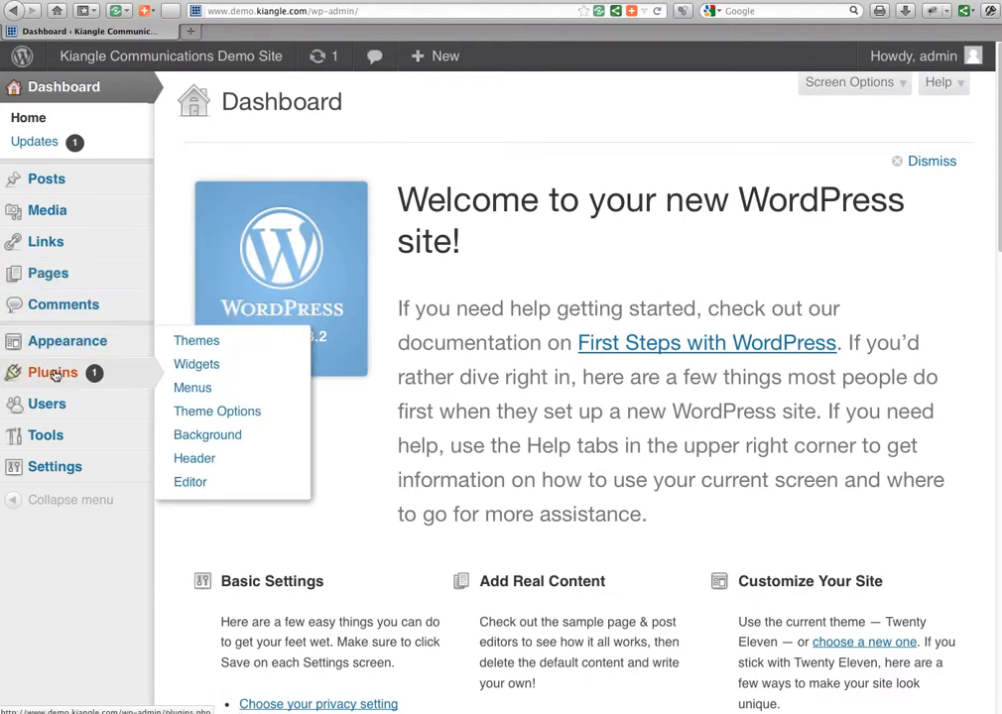
mouse_move(46, 407)
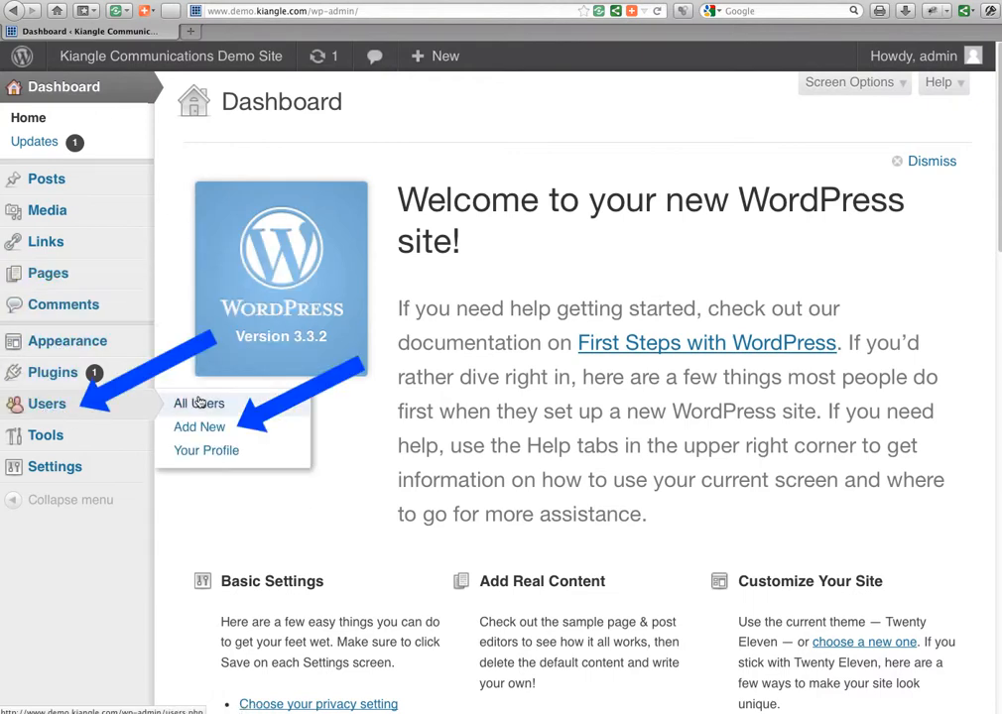
click(211, 430)
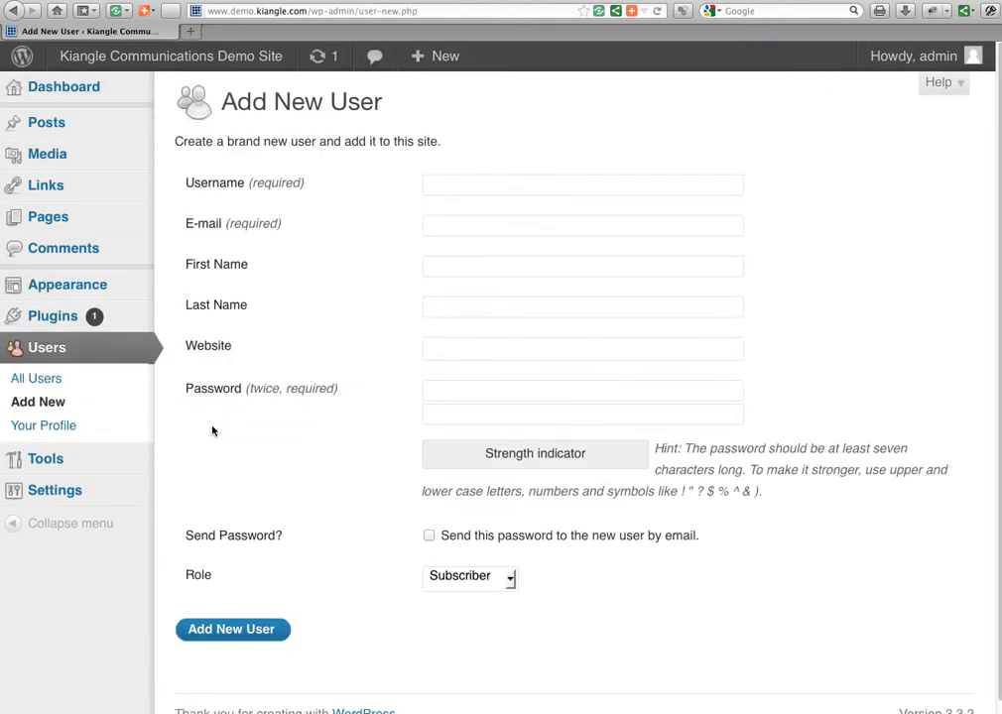
Enter the new user's username from the autofill suggestion and her e-mail address.
click(471, 186)
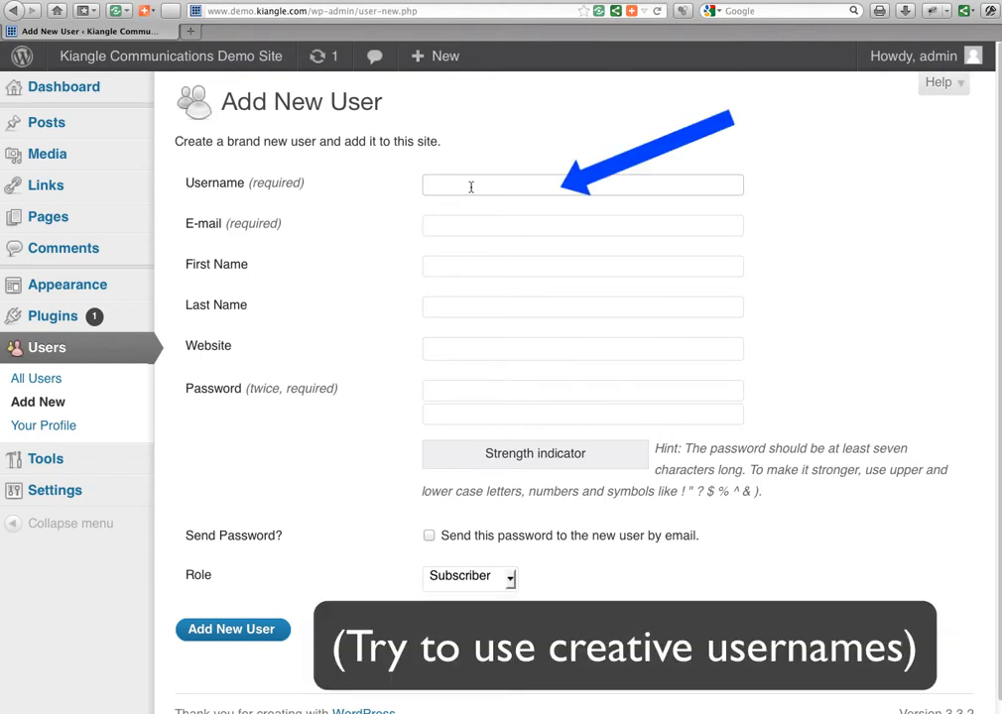
text(ced)
key(Down)
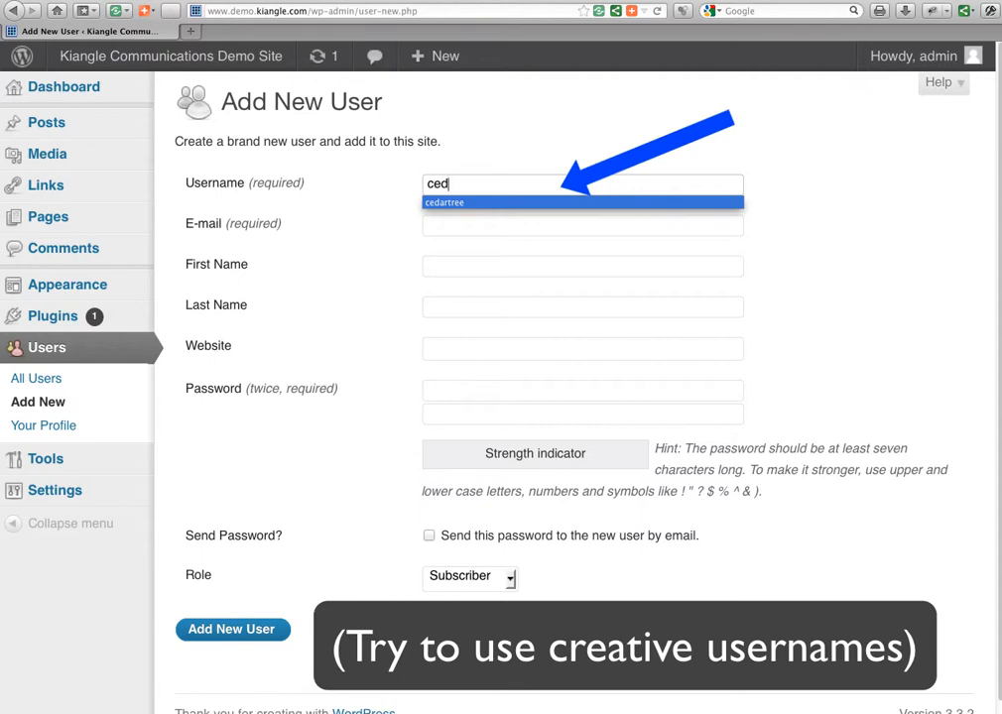
key(Tab)
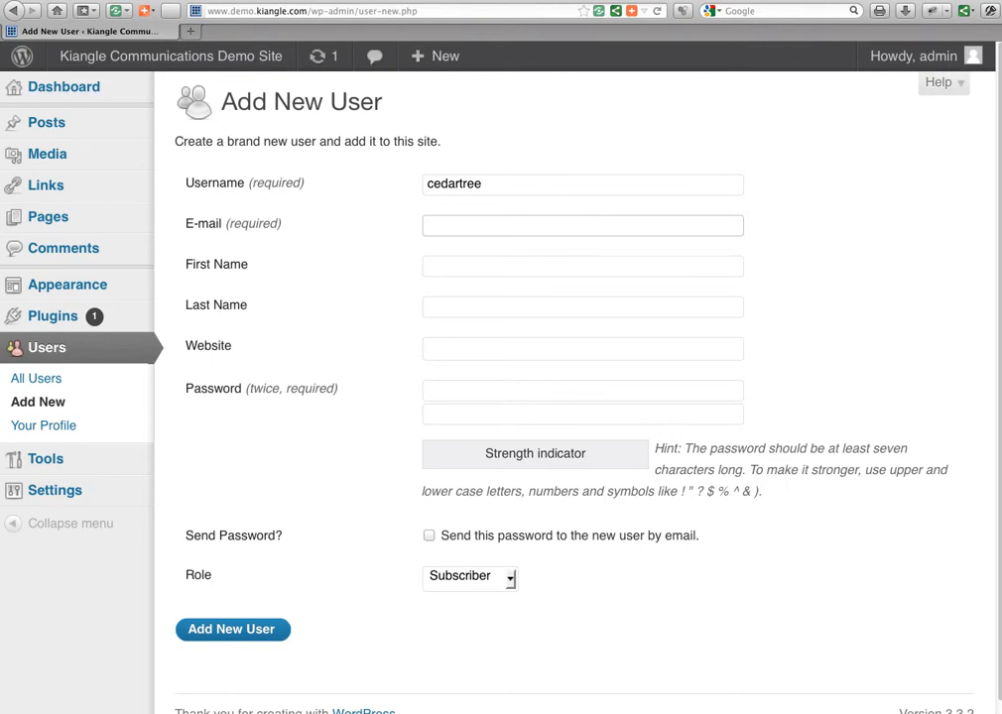
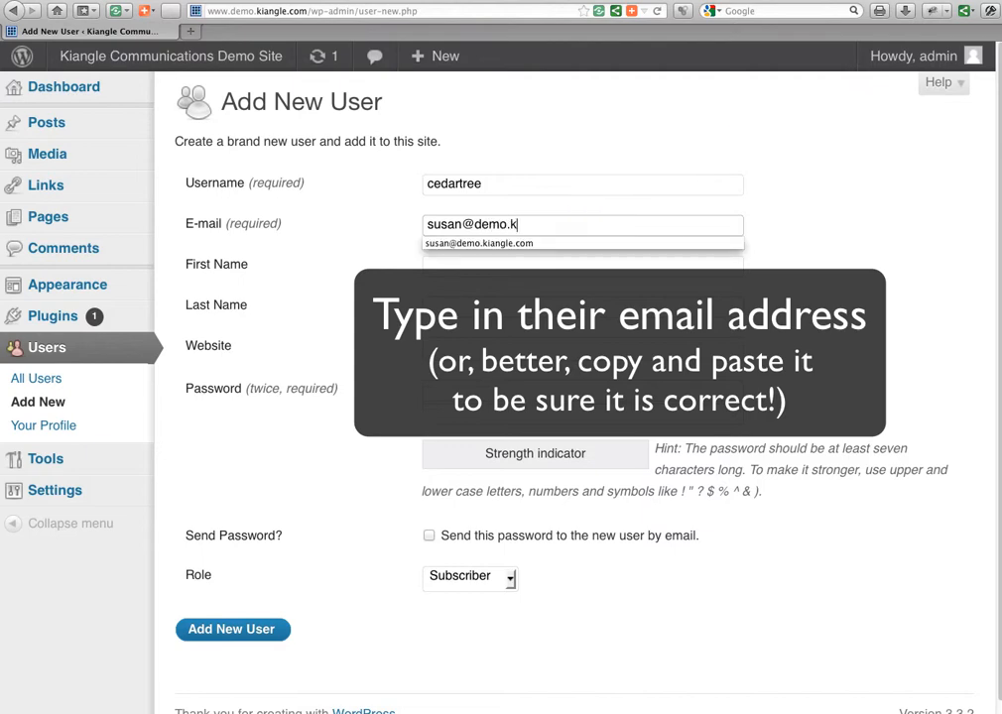
key(Tab)
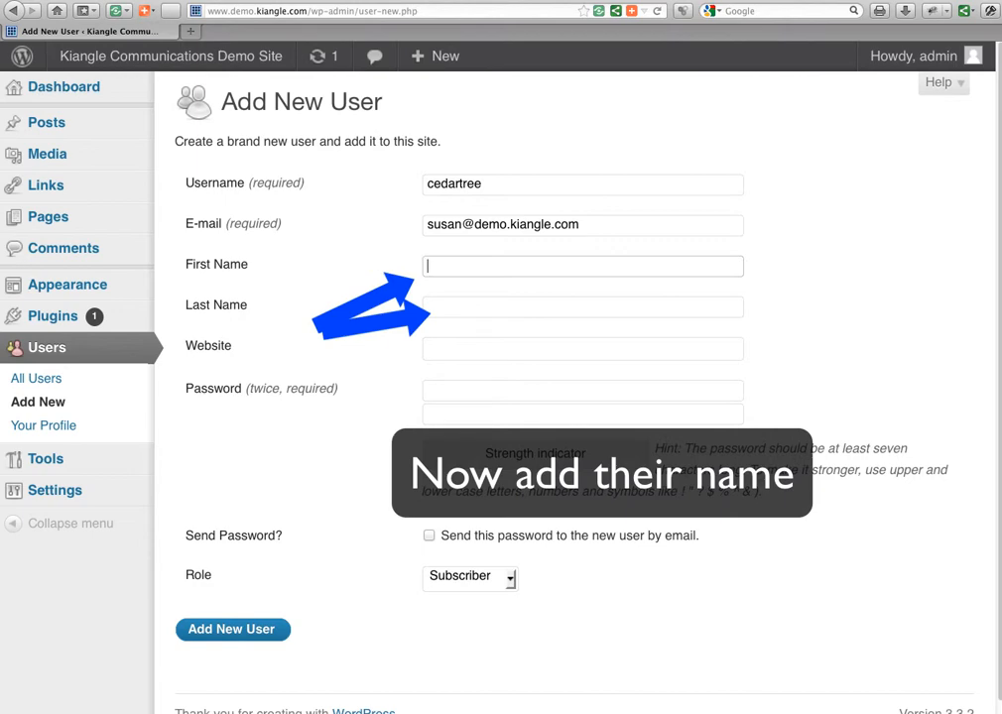
Fill in the new user's first and last name, fixing a typo in the surname.
key(Tab)
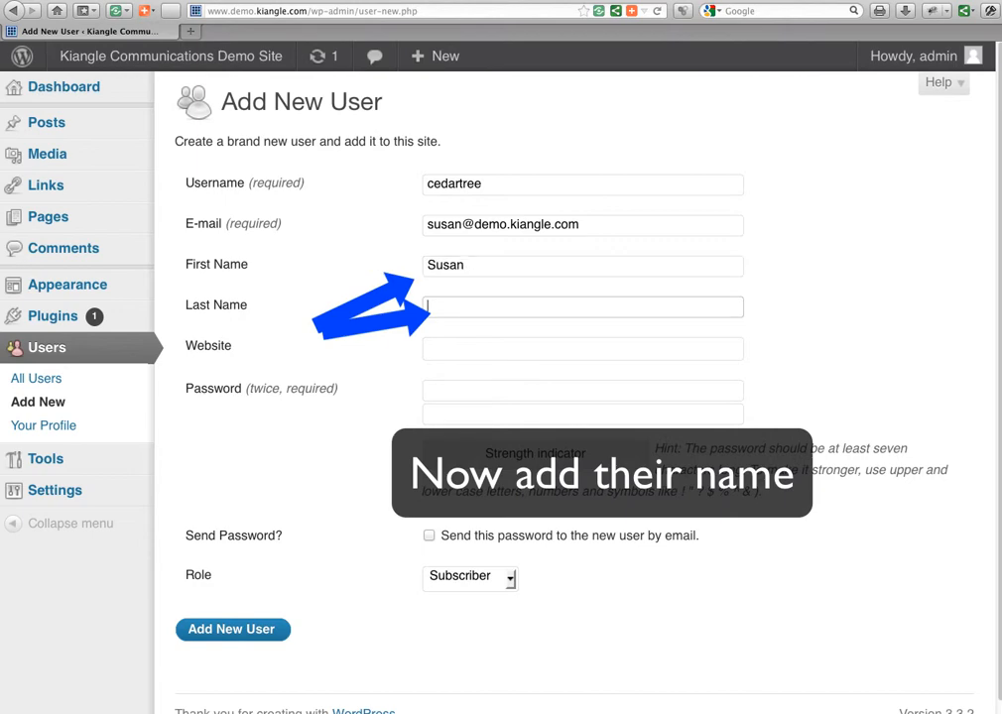
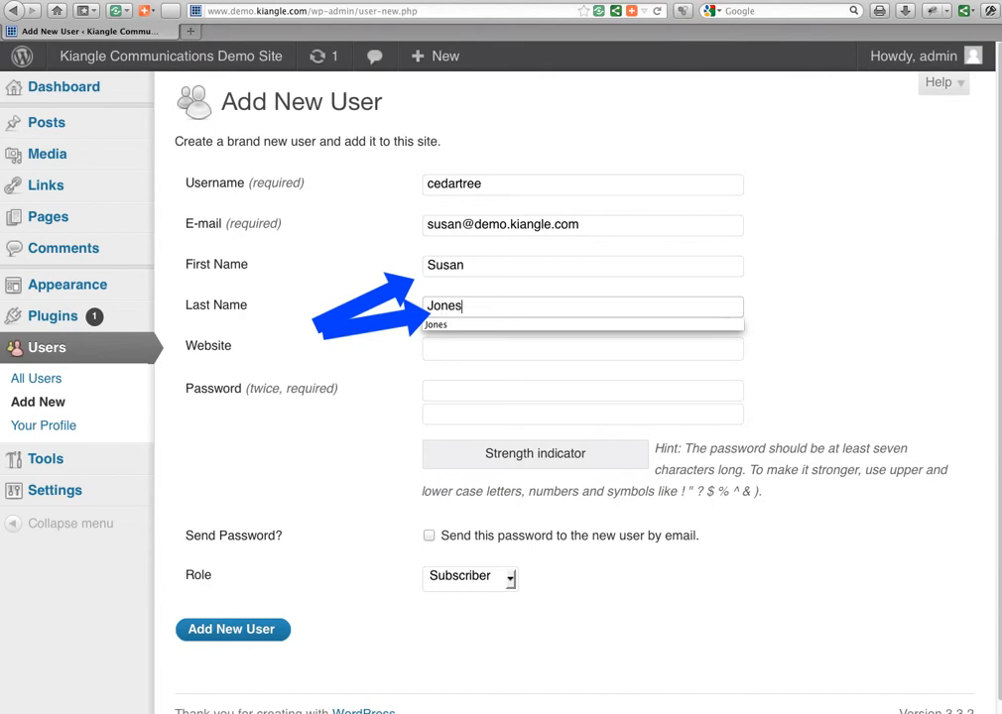
key(Tab)
key(Tab)
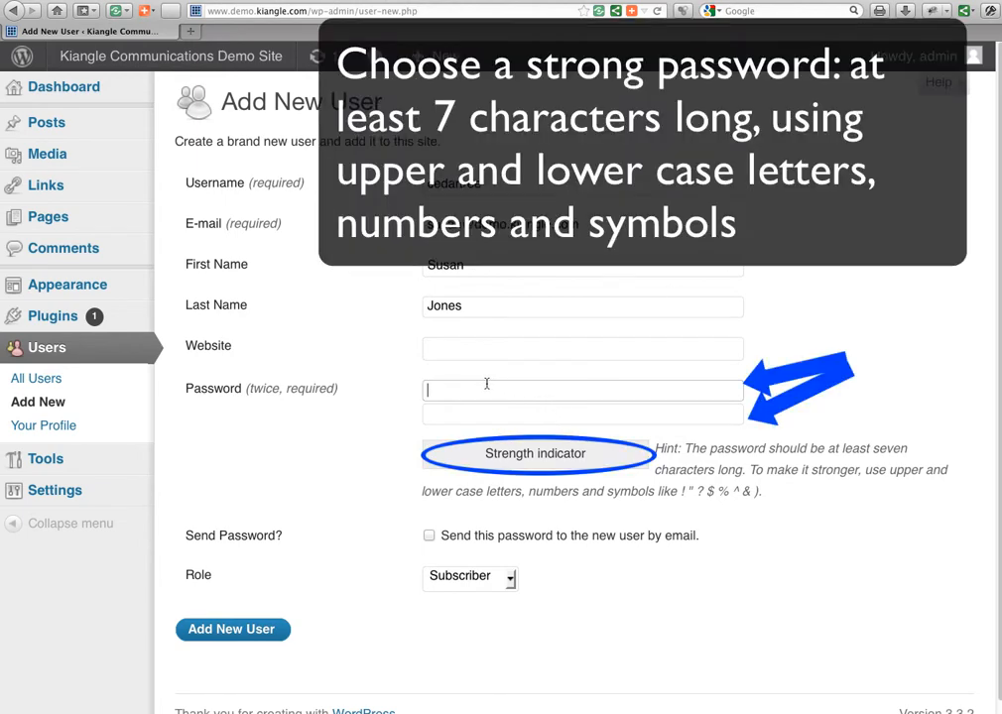
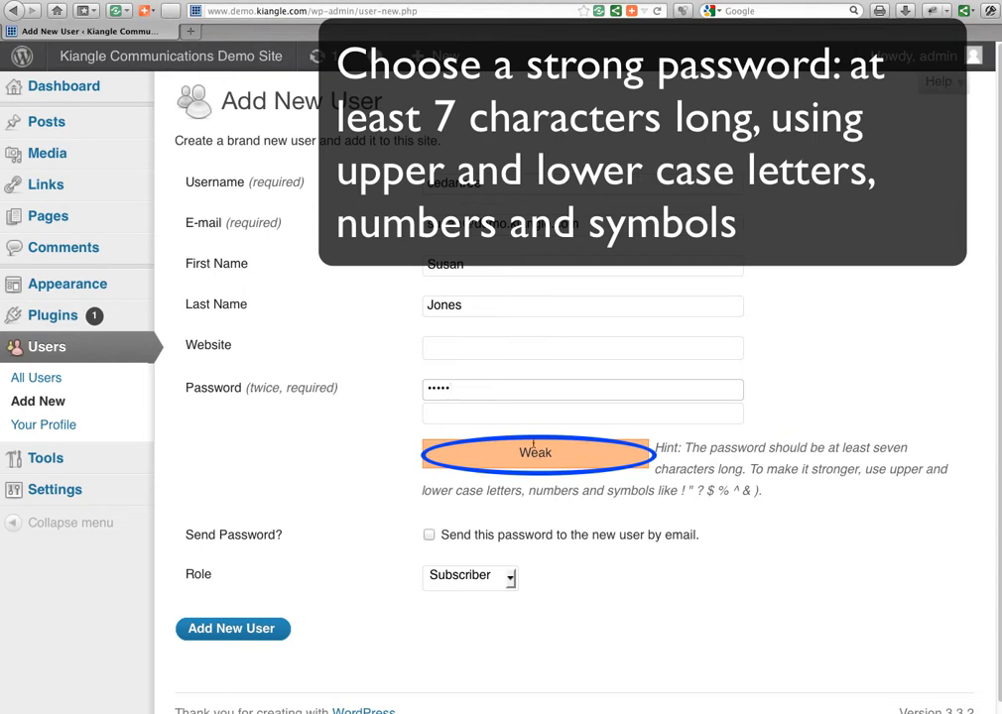
Replace the weak password with a Strong-rated one and repeat it in the confirmation field.
key(BackSpace)
key(BackSpace)
key(BackSpace)
key(BackSpace)
key(BackSpace)
key(BackSpace)
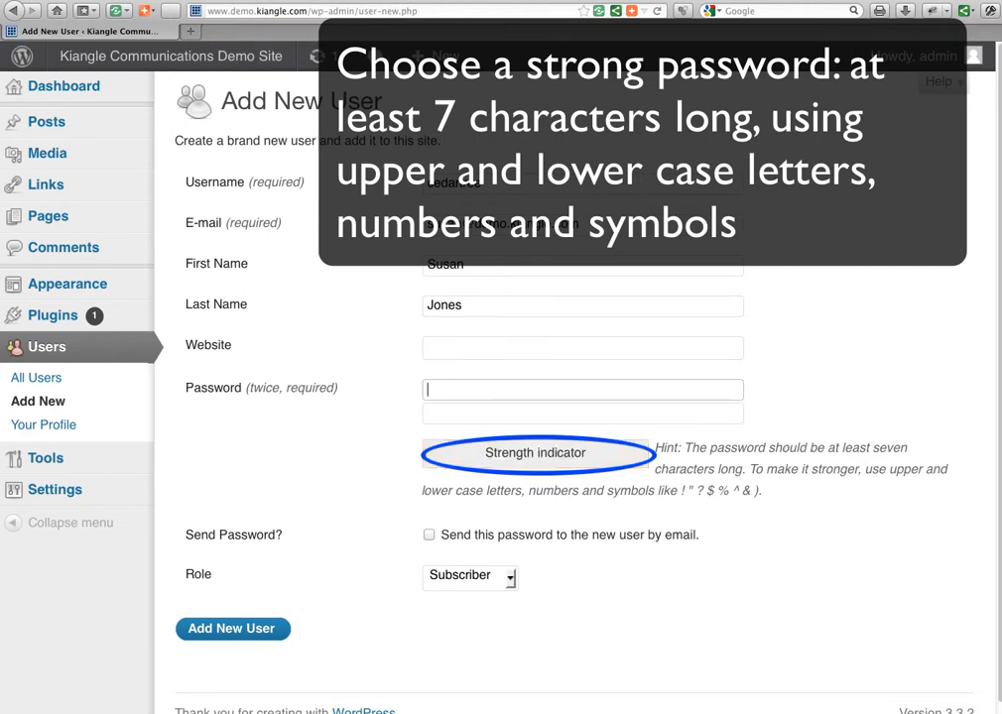
key(super+v)
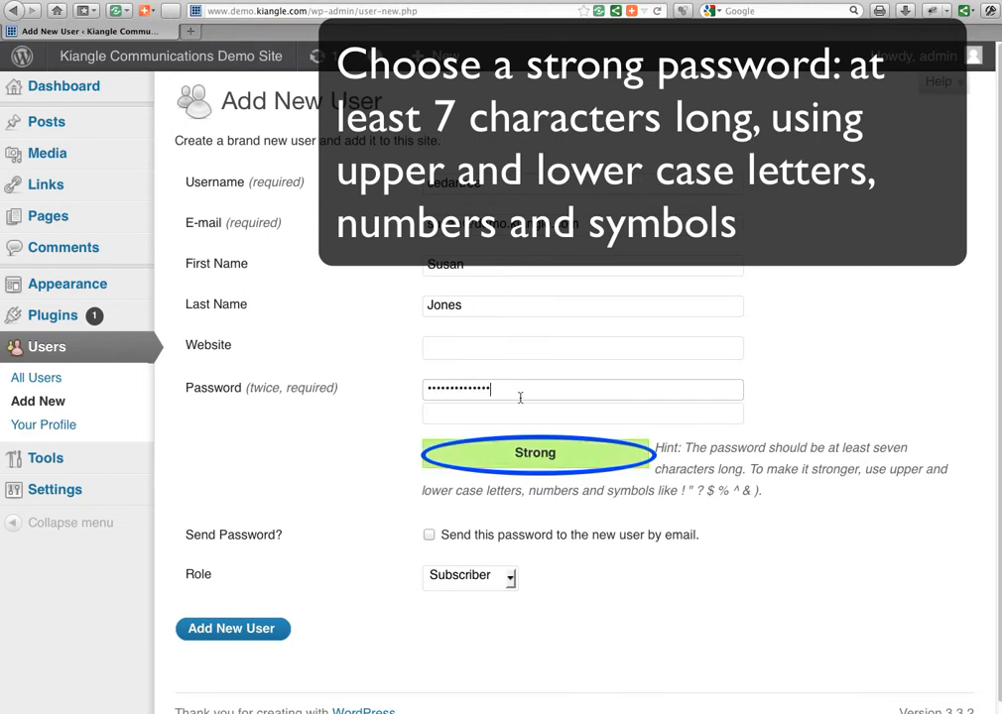
click(487, 412)
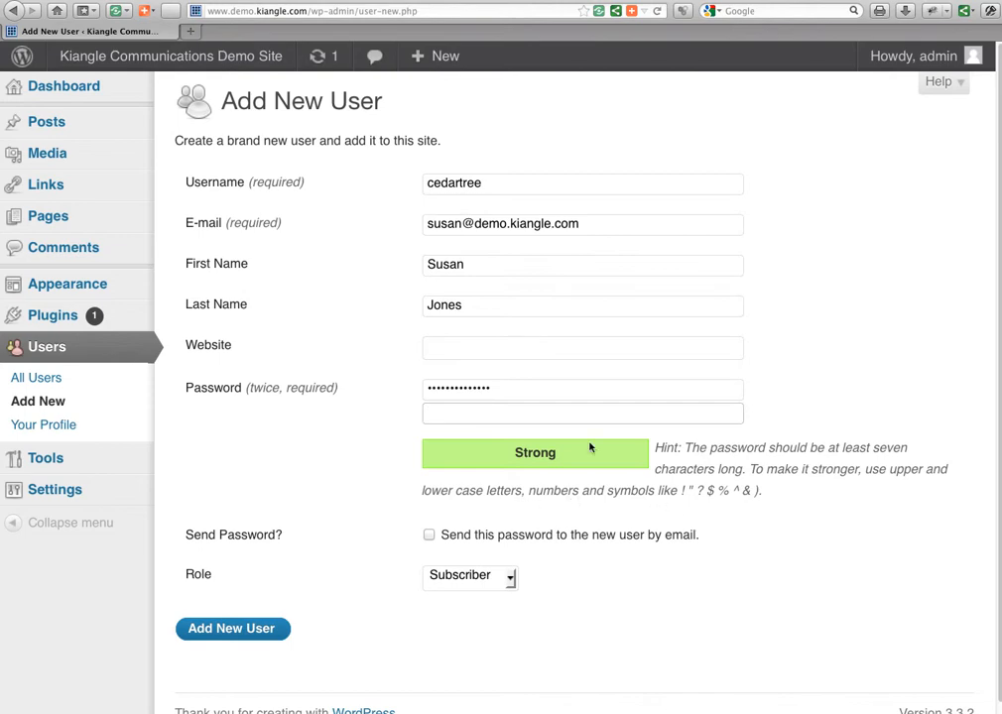
key(super+v)
Enable e-mailing the password to the new user and expand the Role list.
click(497, 541)
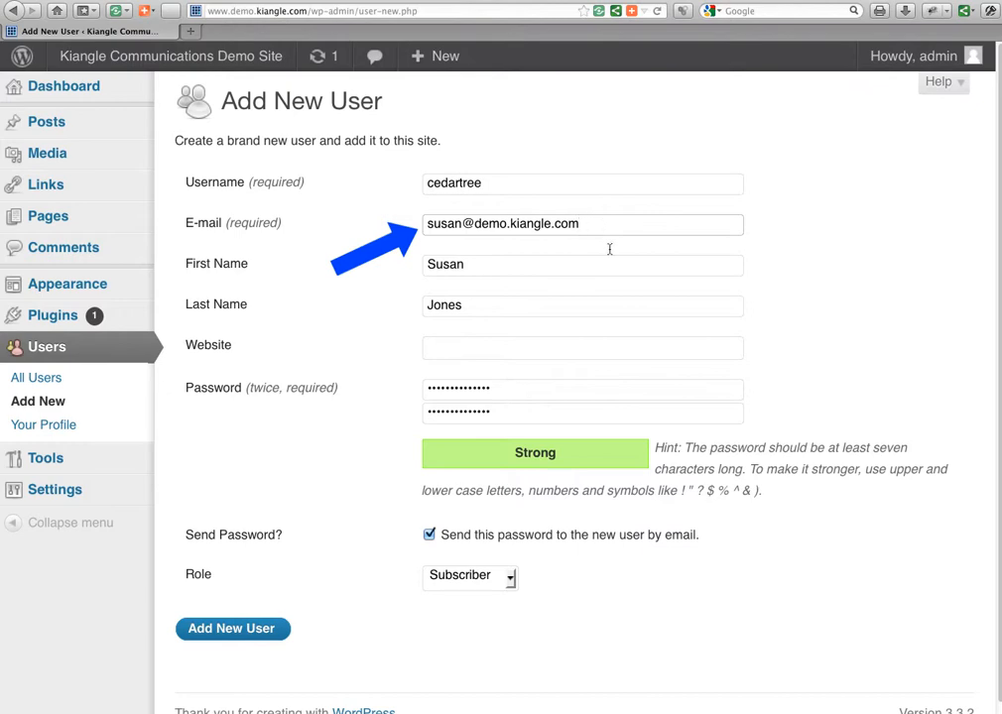
click(509, 579)
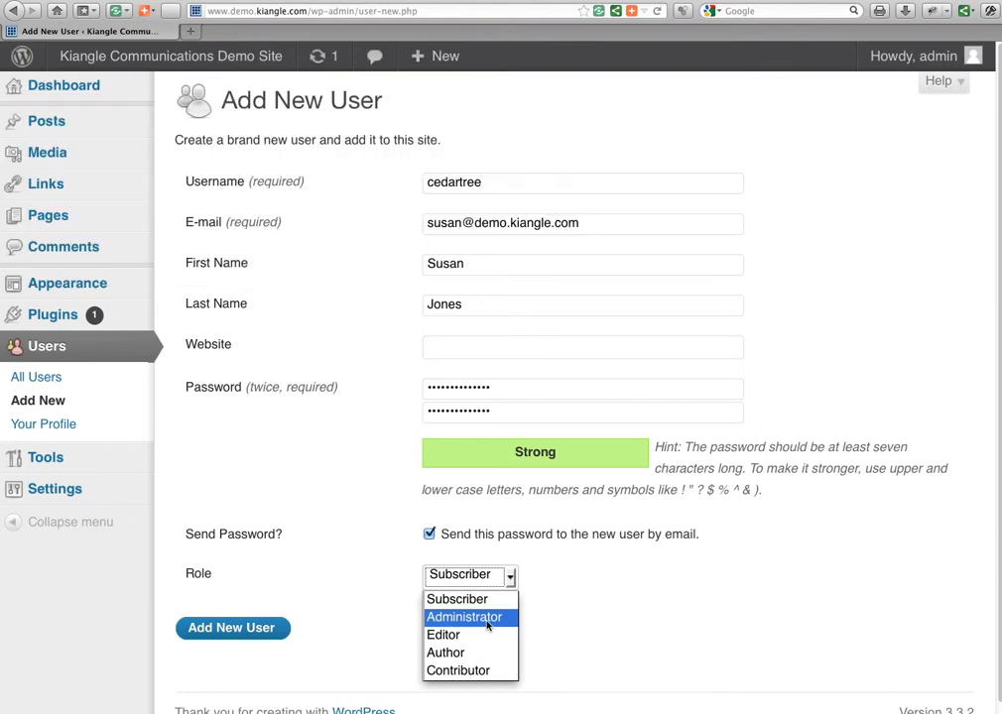
Give the new user the Administrator role and create the account.
click(487, 624)
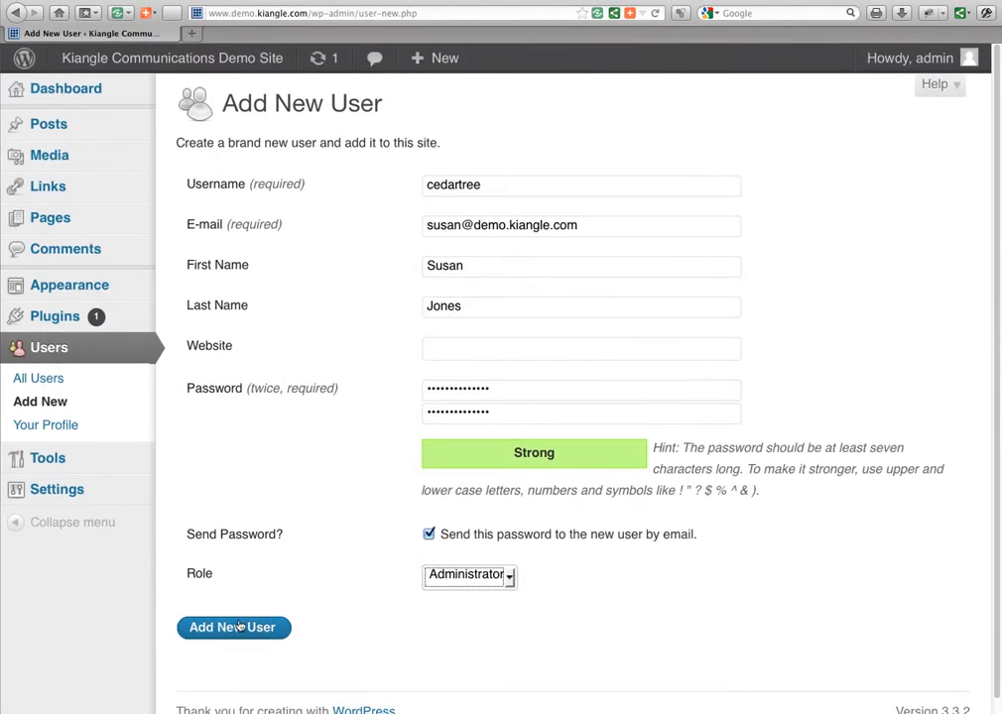
click(235, 630)
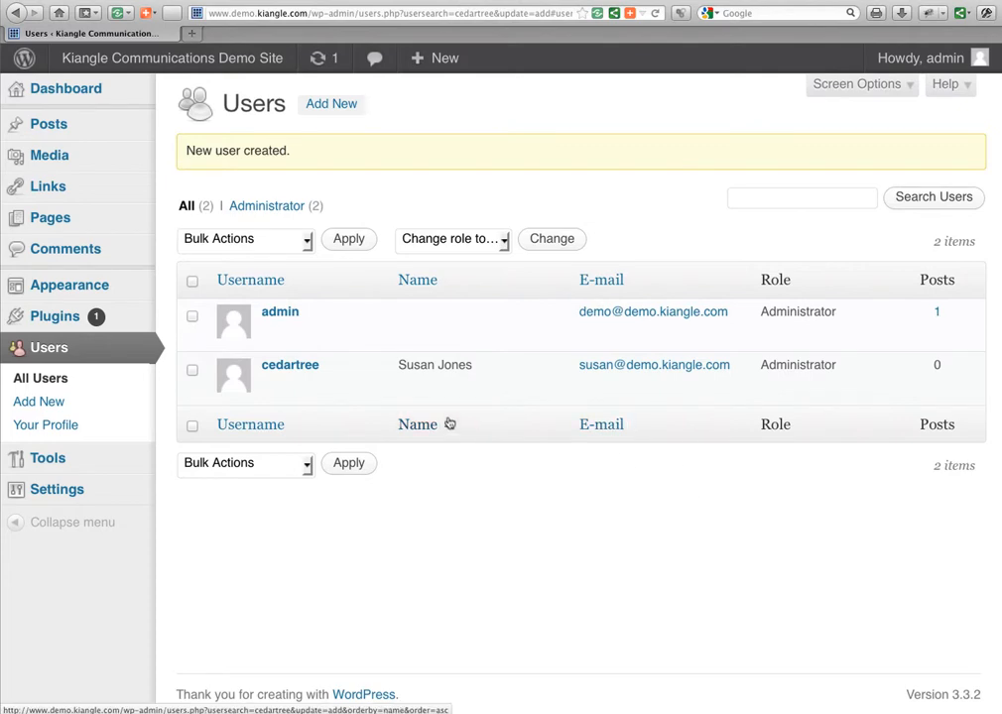
mouse_move(439, 398)
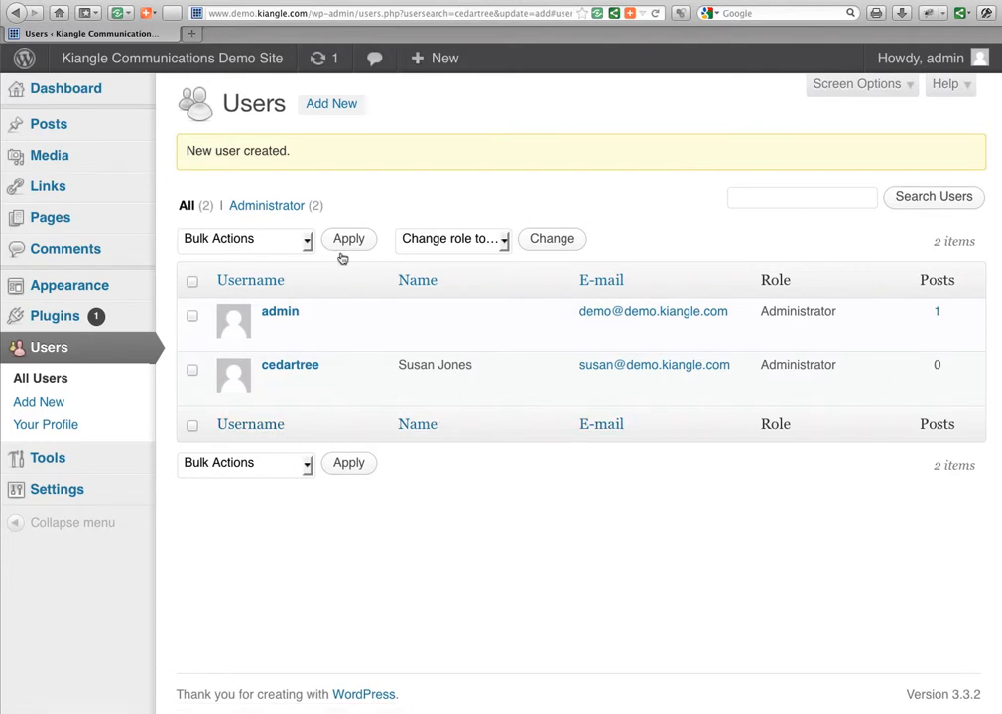
click(45, 380)
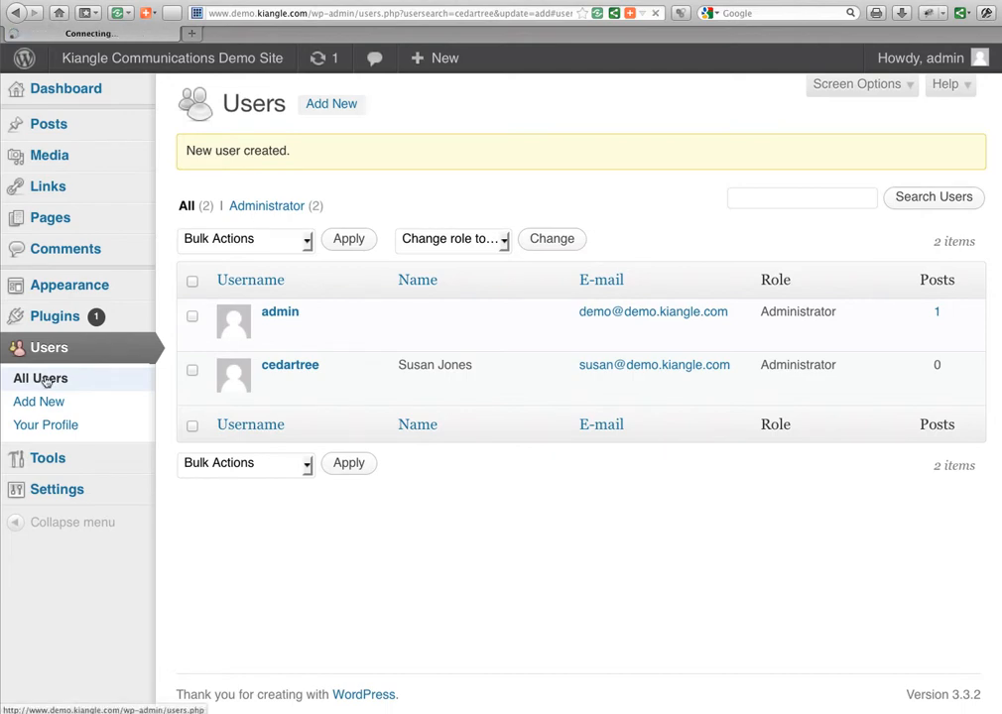
mouse_move(62, 97)
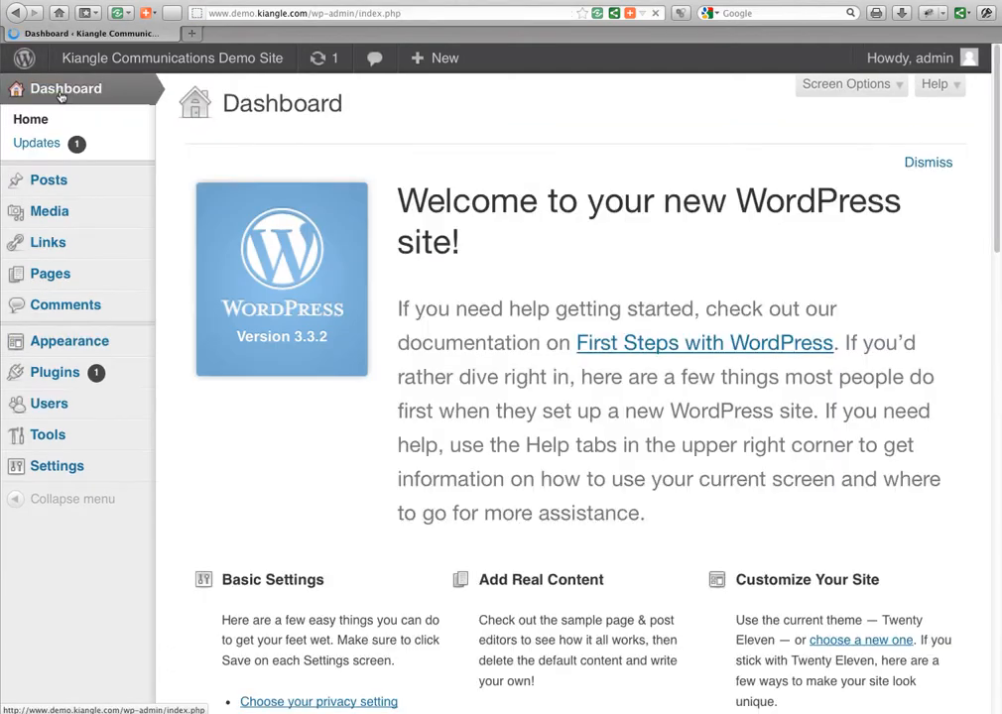
mouse_move(59, 403)
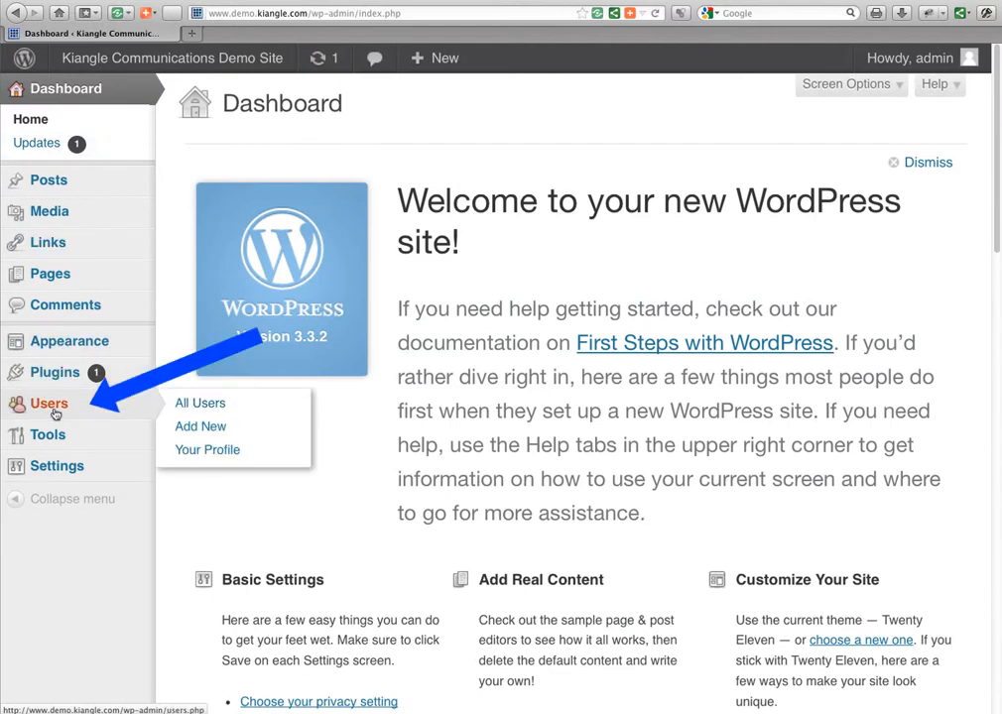
click(208, 405)
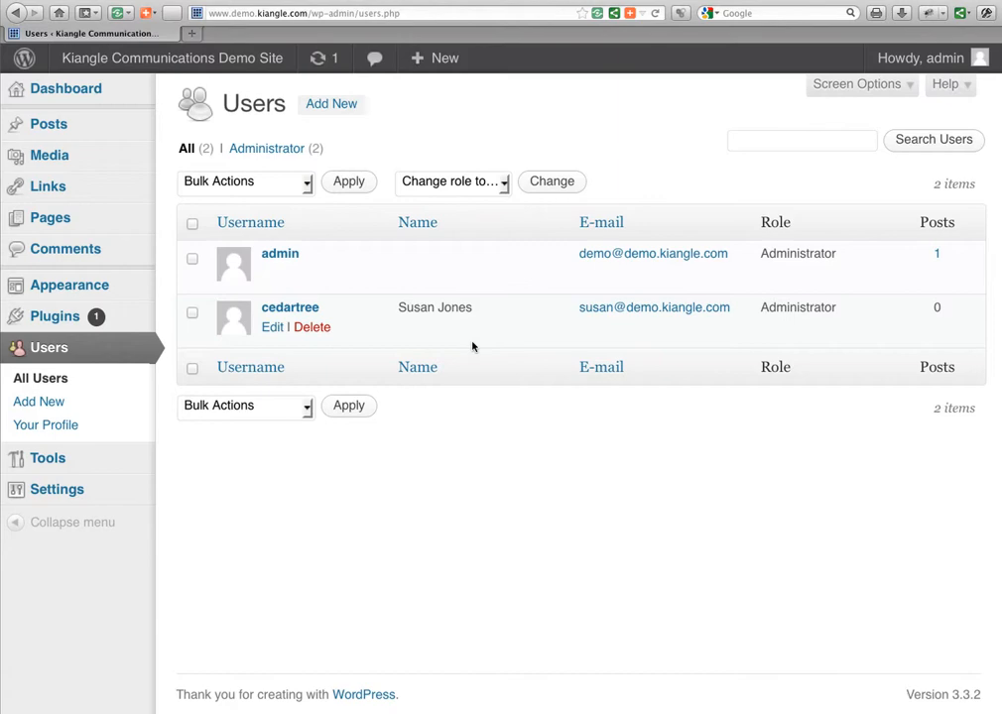
On the new user's Edit User page, replace her nickname with a short form of her first name.
click(306, 314)
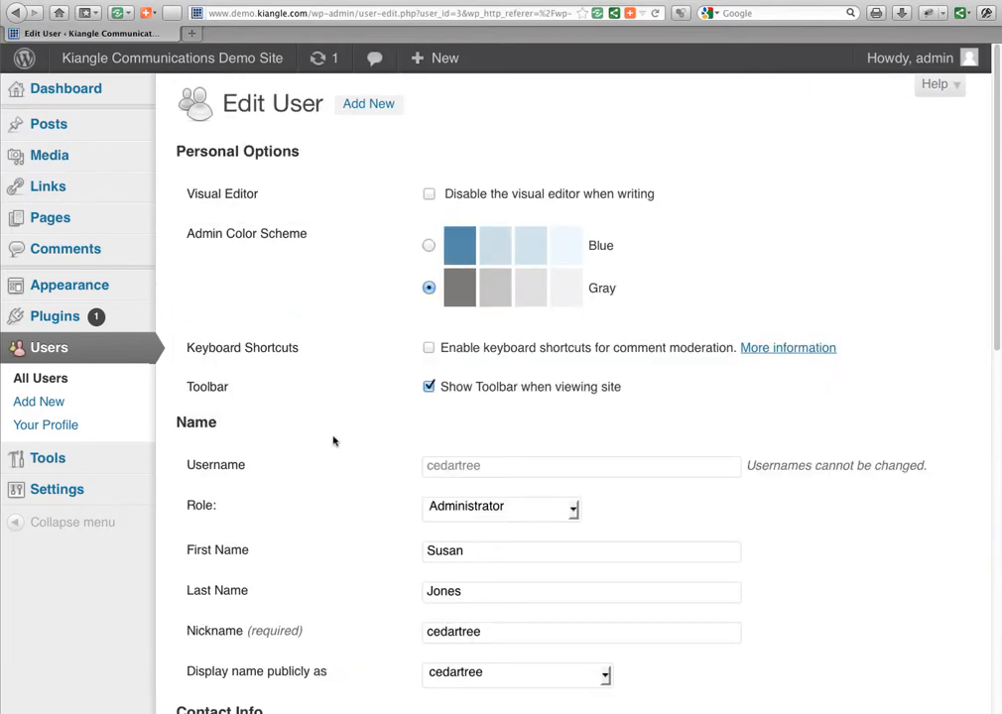
scroll(335, 439, down, 5)
scroll(334, 440, down, 3)
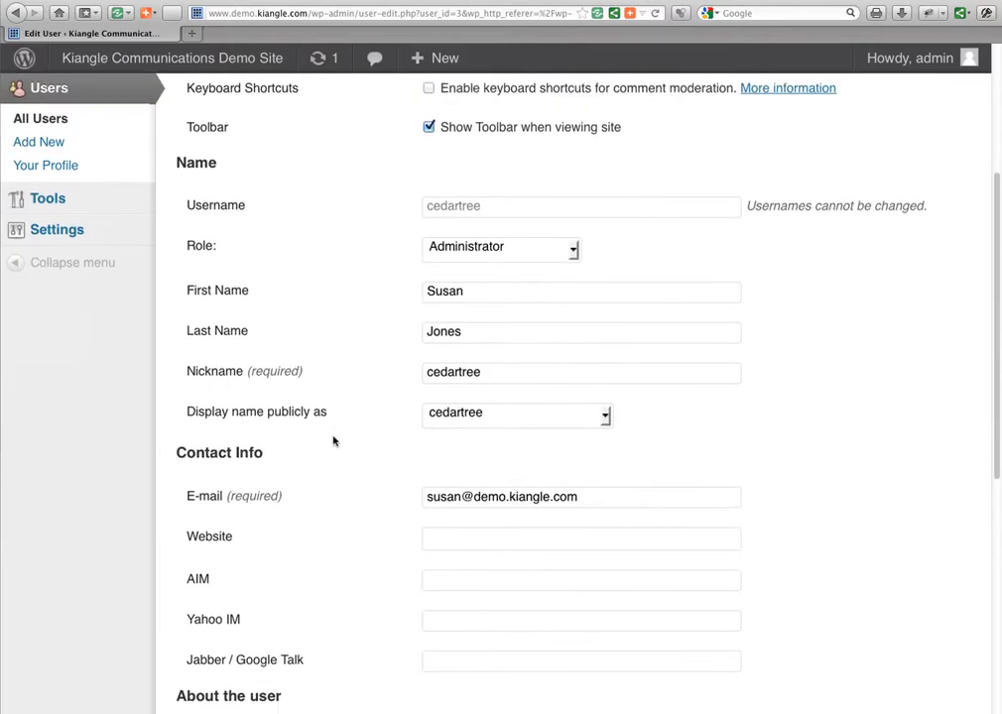
click(500, 336)
drag(501, 336, 394, 335)
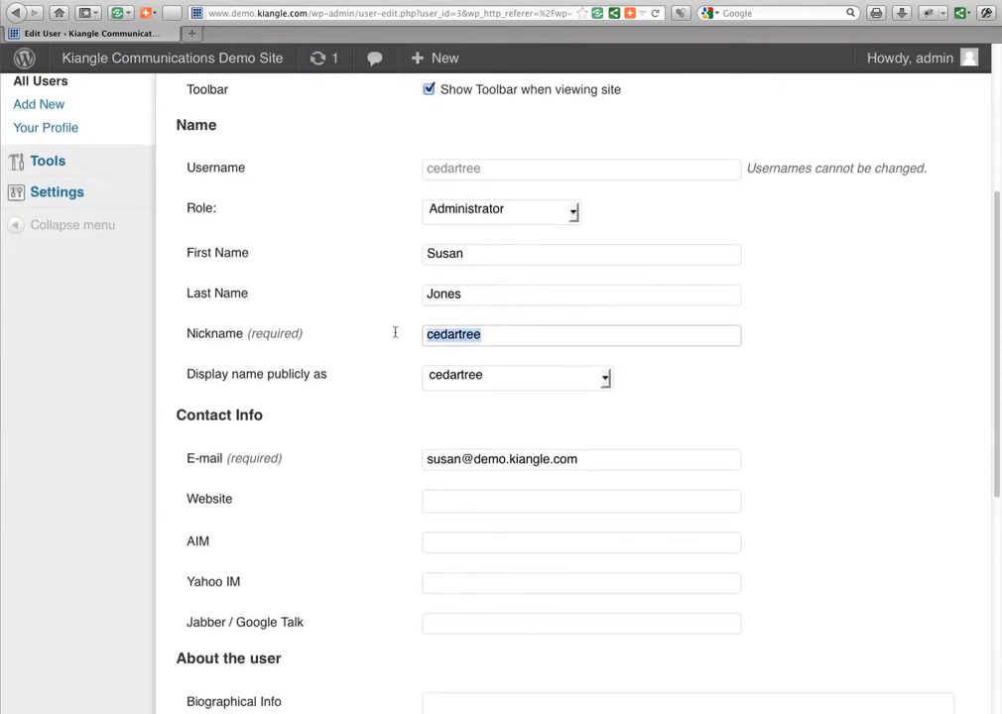
text(Su)
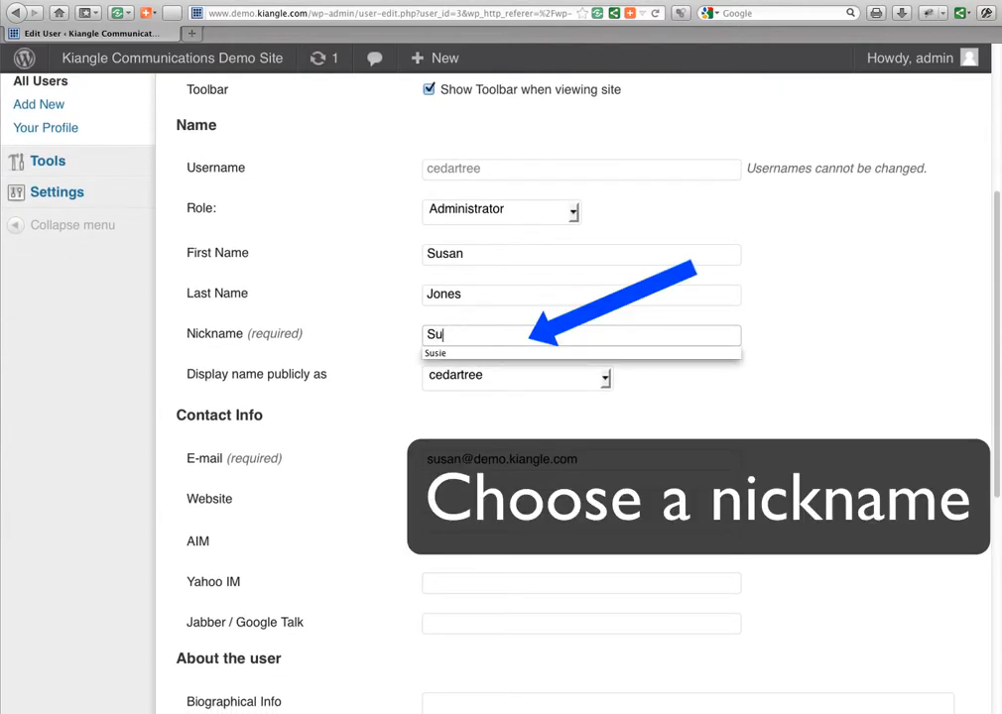
text(sie)
key(Tab)
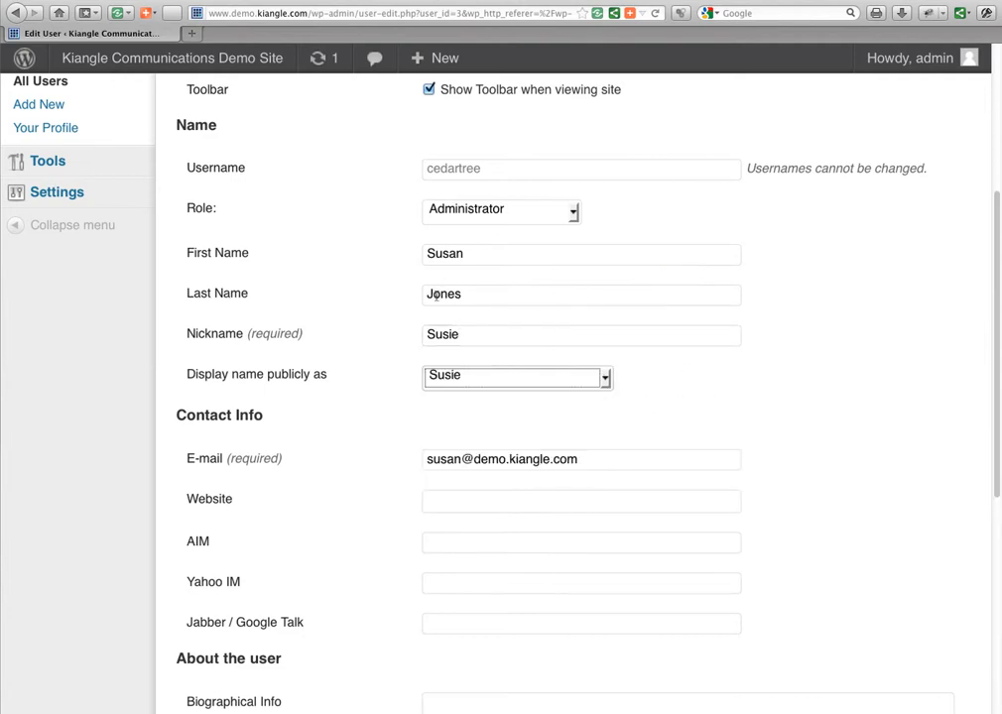
click(464, 335)
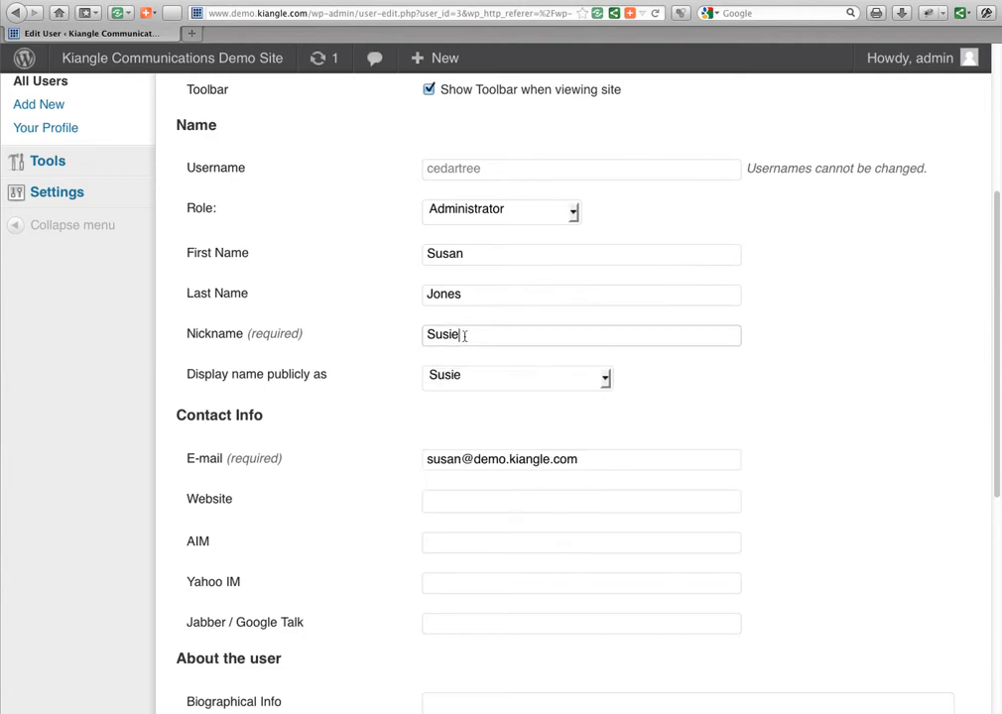
Choose the new nickname as the public display name and save with Update User.
click(605, 378)
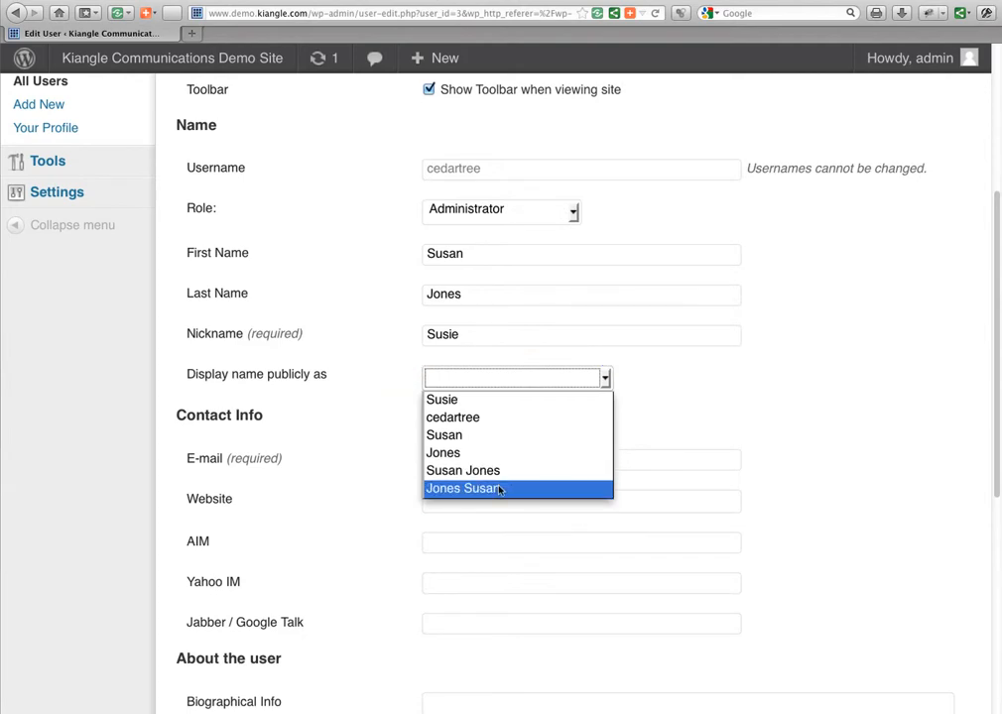
click(480, 401)
scroll(803, 398, down, 3)
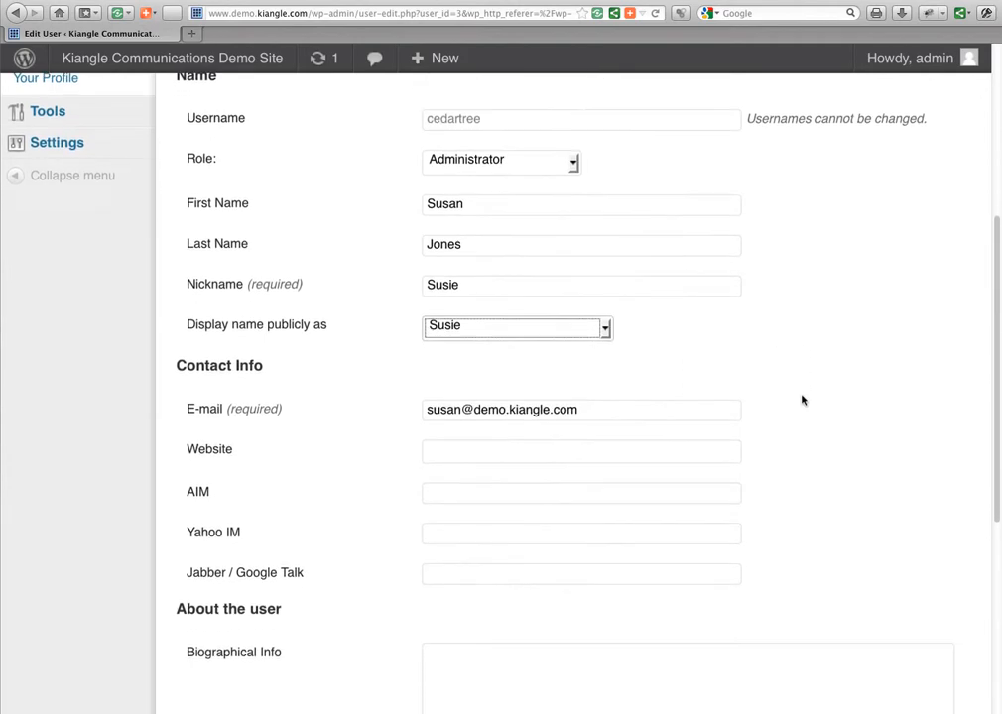
scroll(803, 400, down, 3)
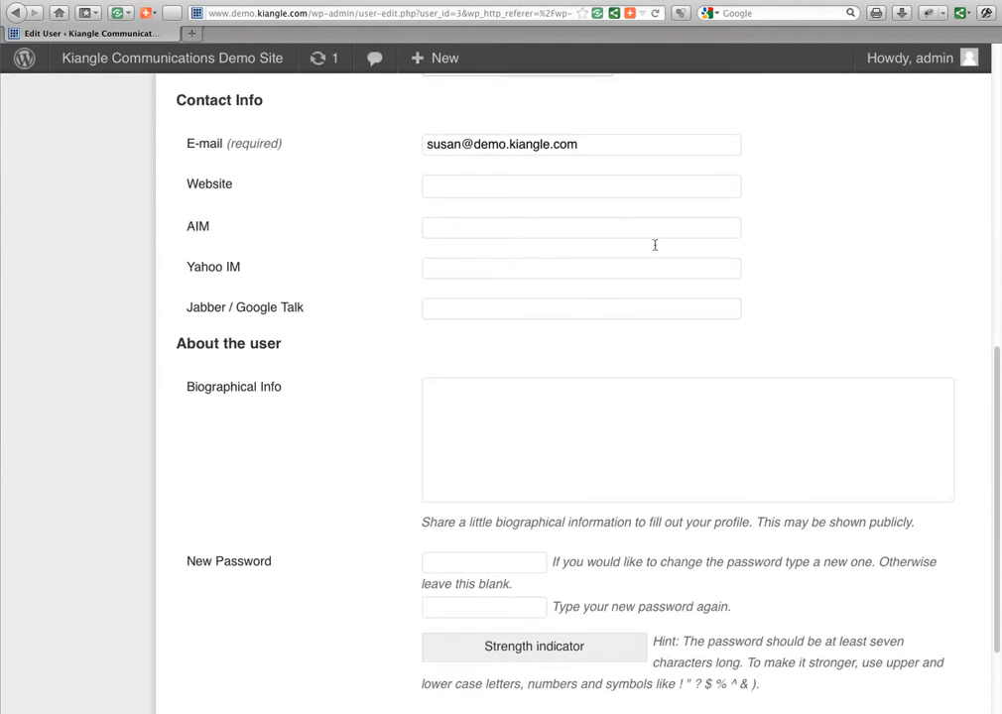
scroll(432, 572, down, 2)
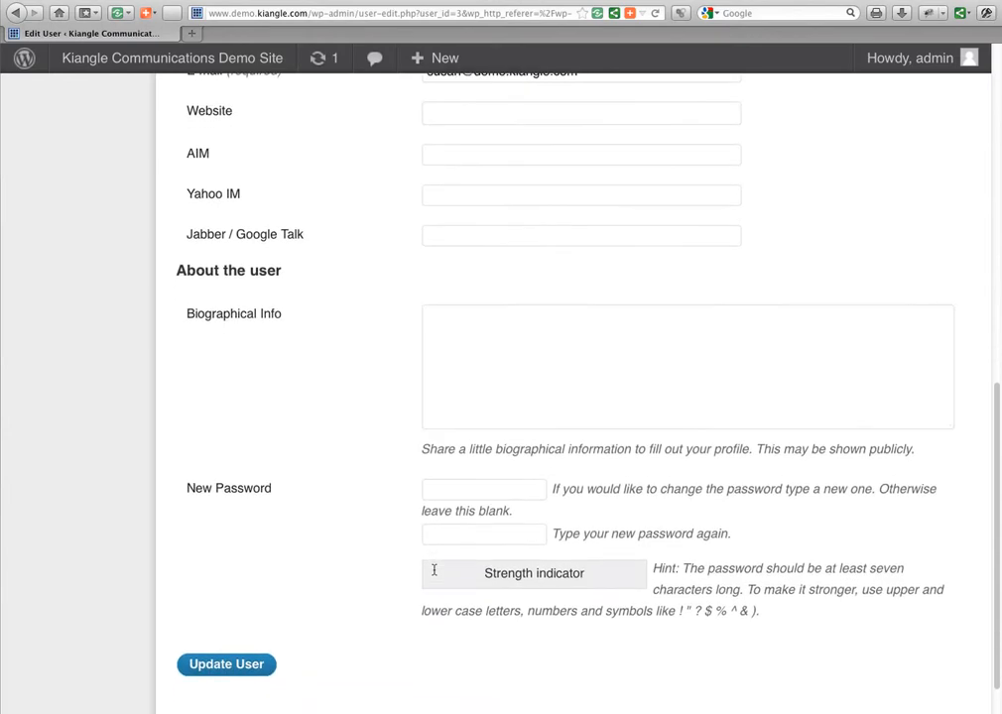
scroll(434, 574, down, 2)
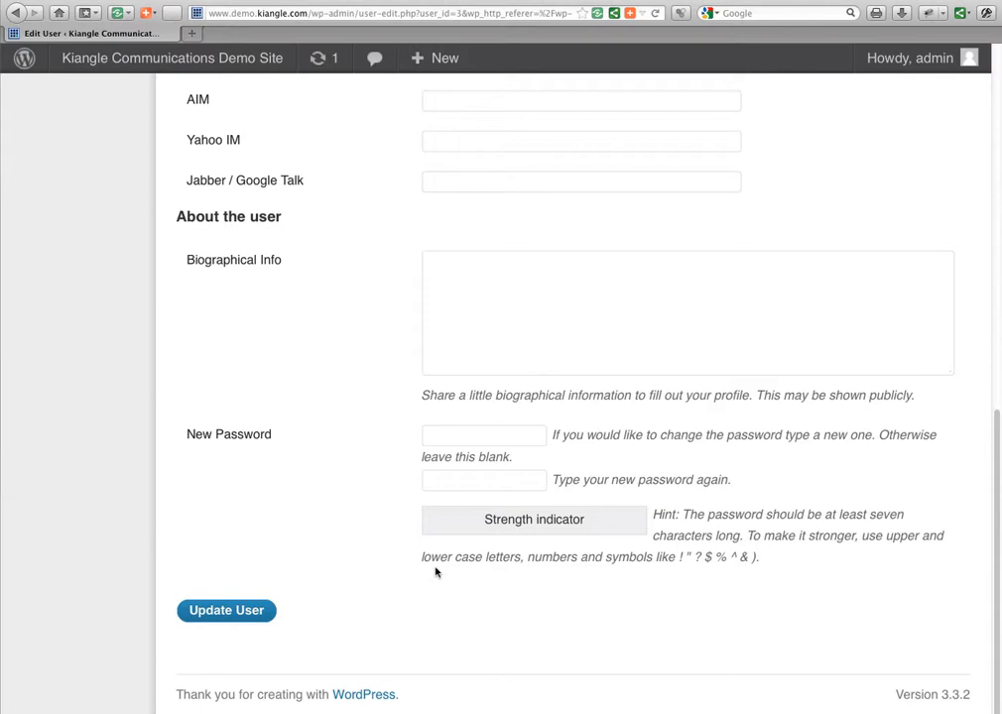
scroll(435, 573, up, 10)
scroll(437, 568, down, 5)
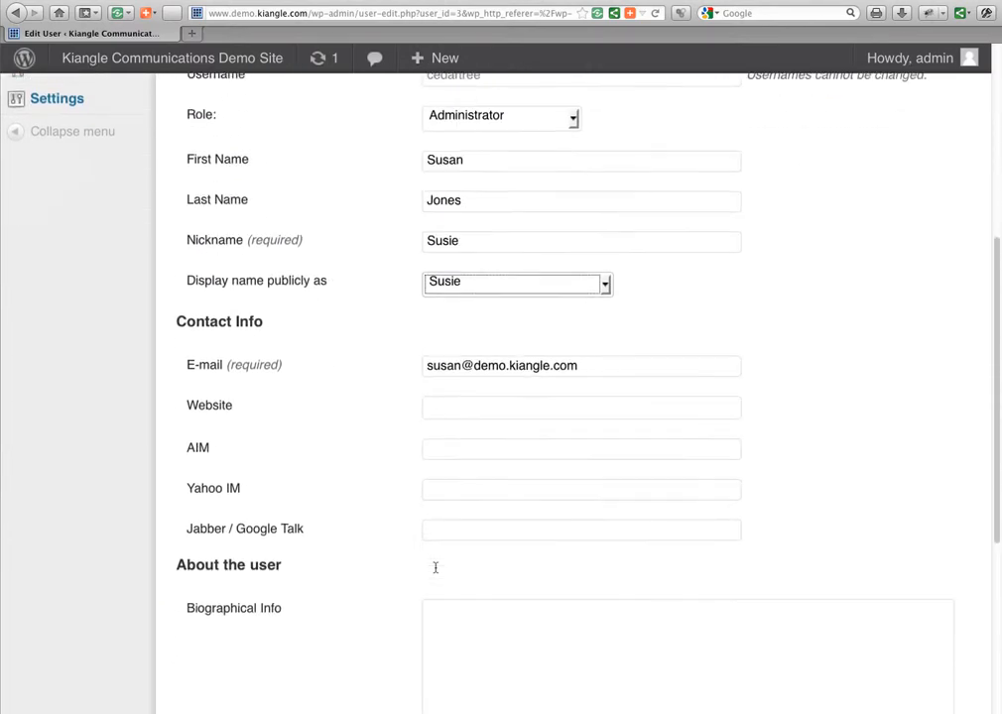
scroll(434, 568, down, 5)
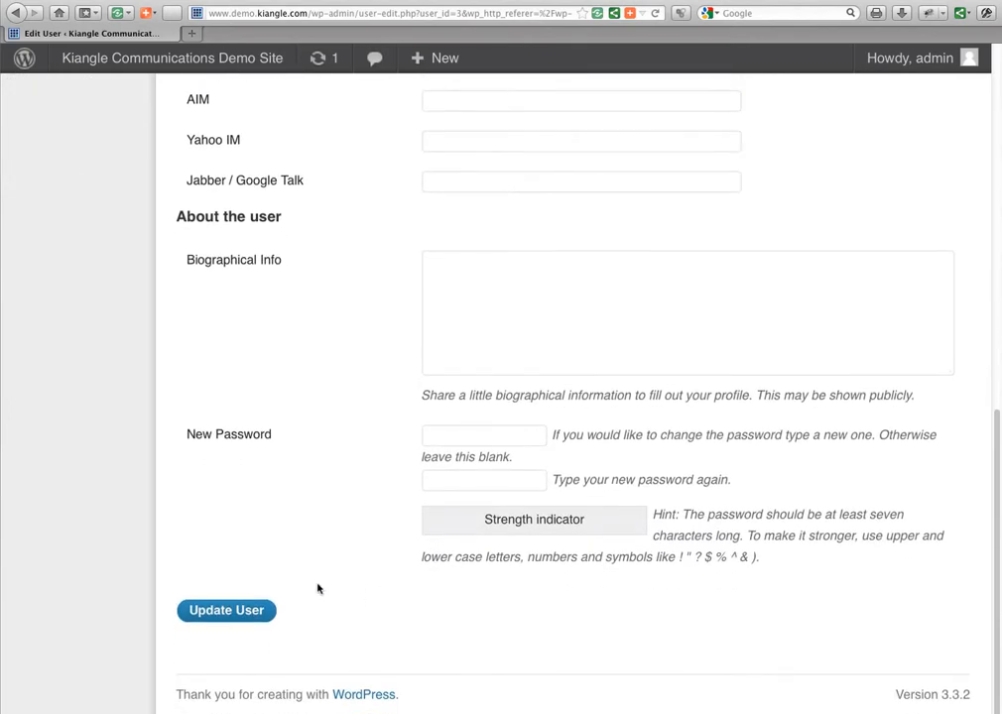
click(221, 616)
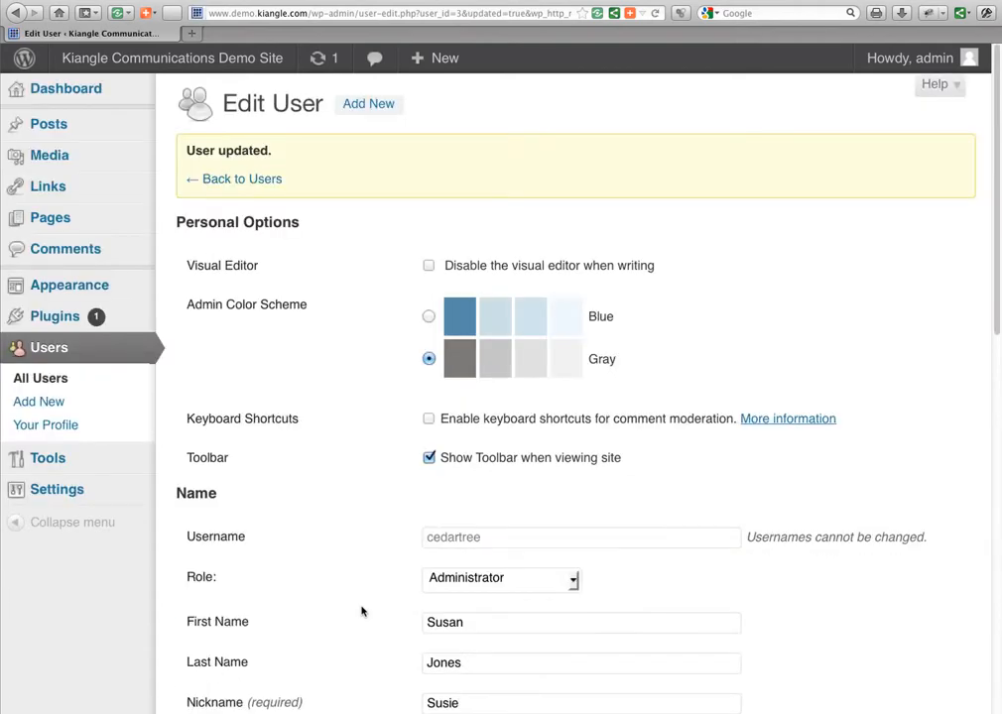
scroll(363, 517, down, 5)
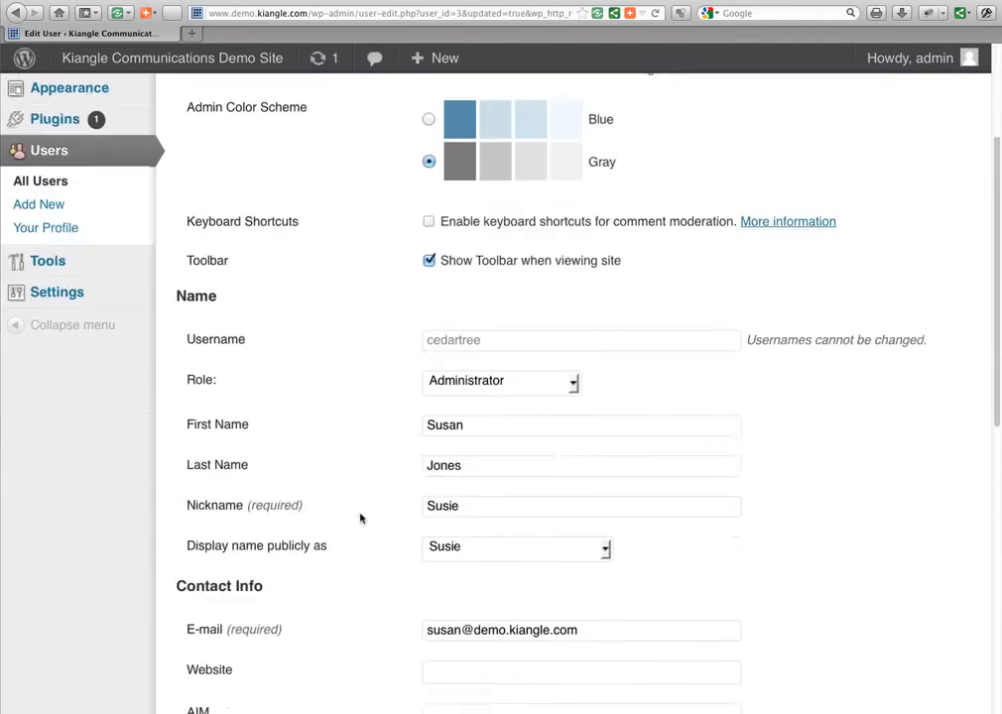
scroll(360, 518, down, 4)
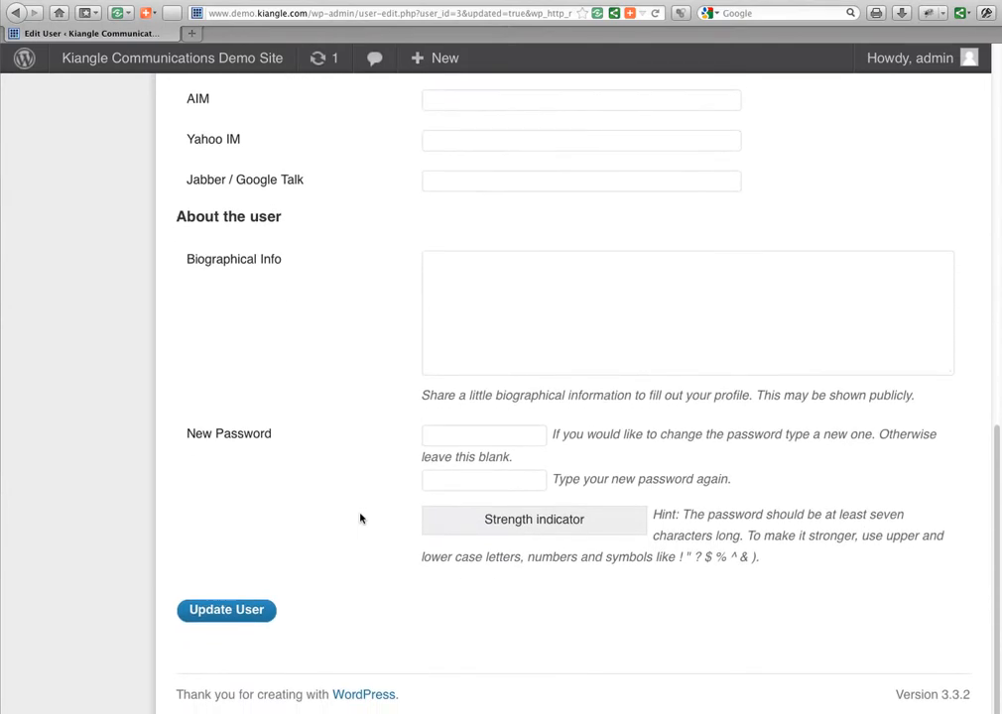
click(465, 438)
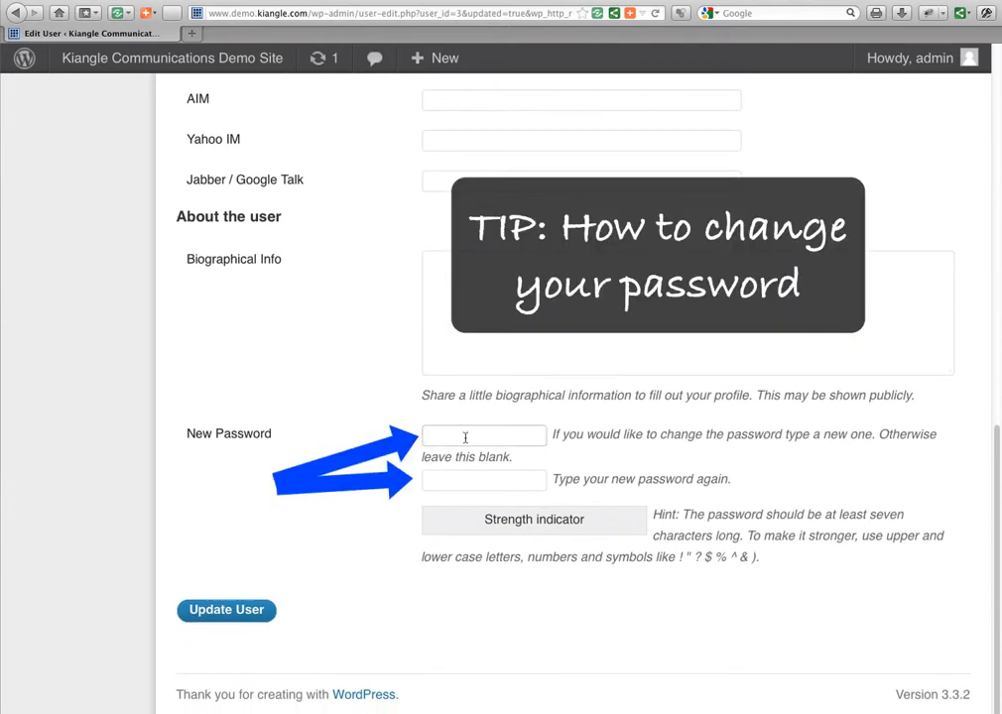
scroll(336, 519, up, 10)
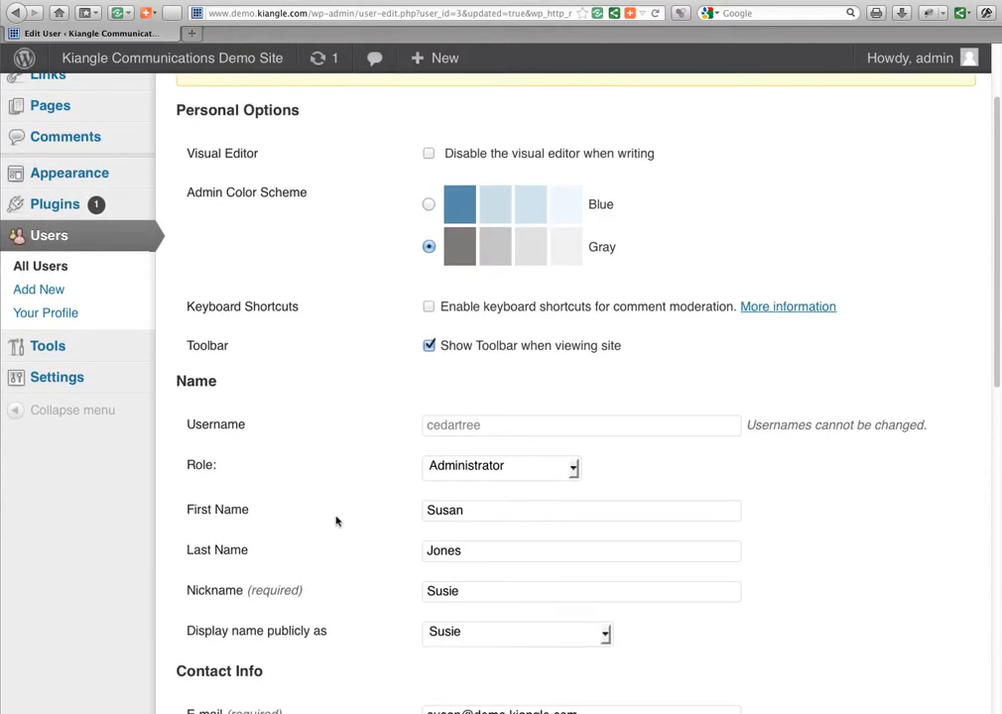
scroll(337, 521, up, 1)
scroll(335, 520, up, 2)
scroll(335, 521, down, 8)
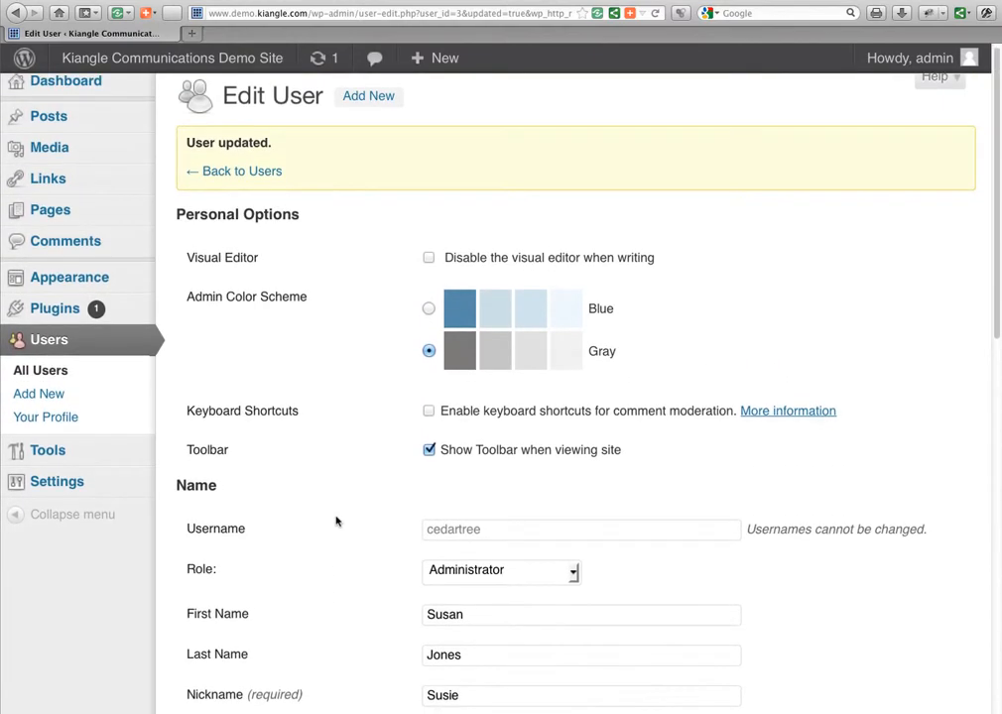
scroll(335, 521, down, 4)
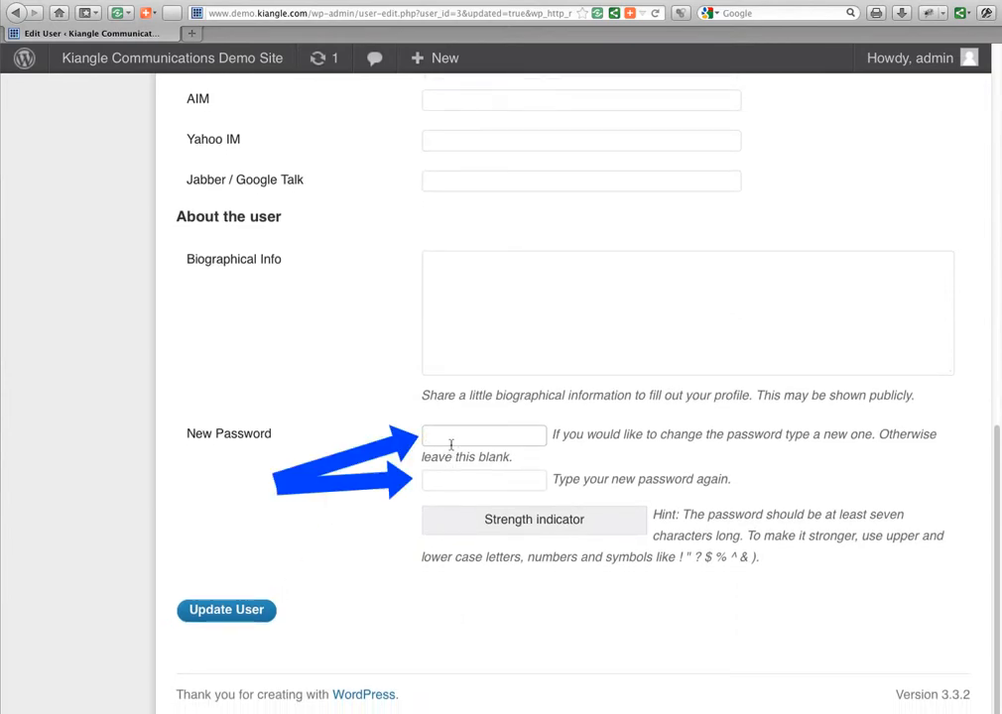
click(437, 482)
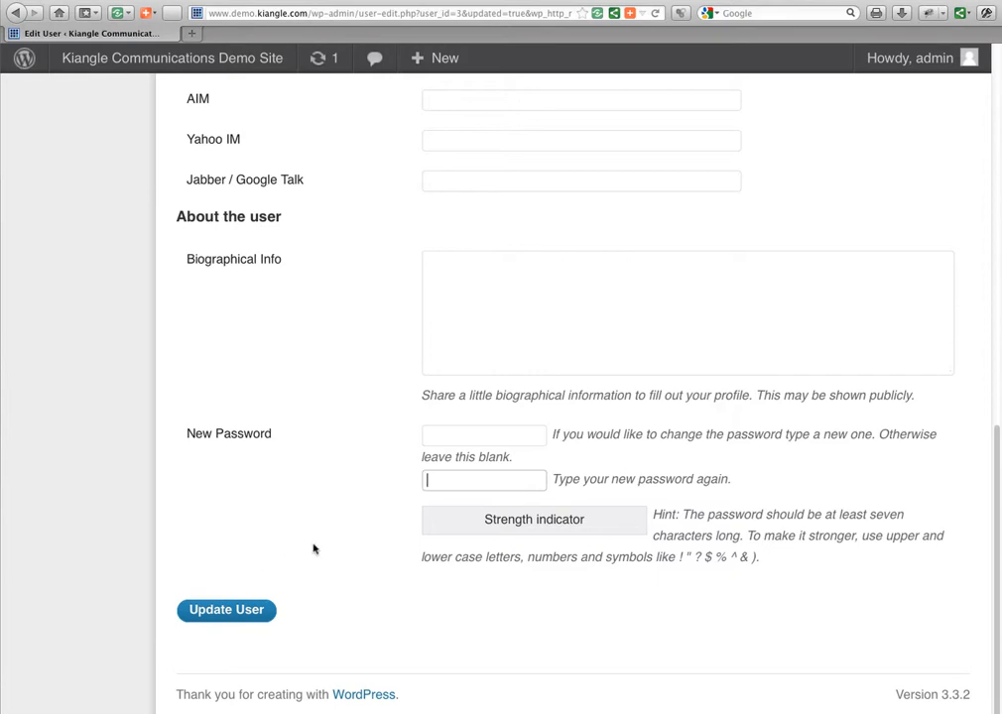
scroll(314, 549, up, 15)
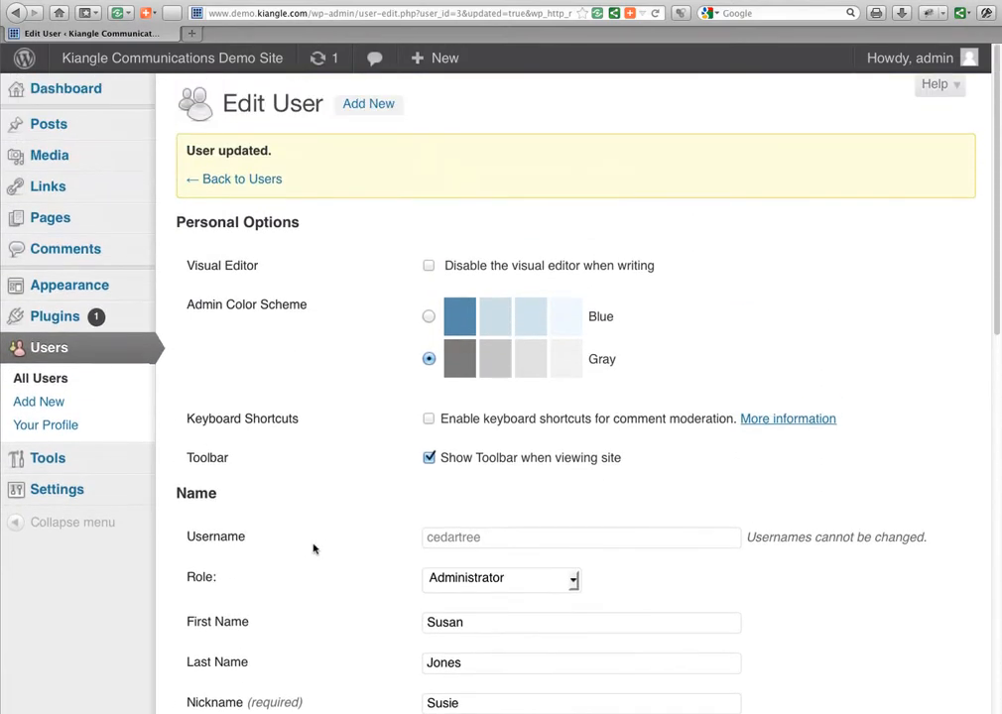
scroll(314, 548, down, 15)
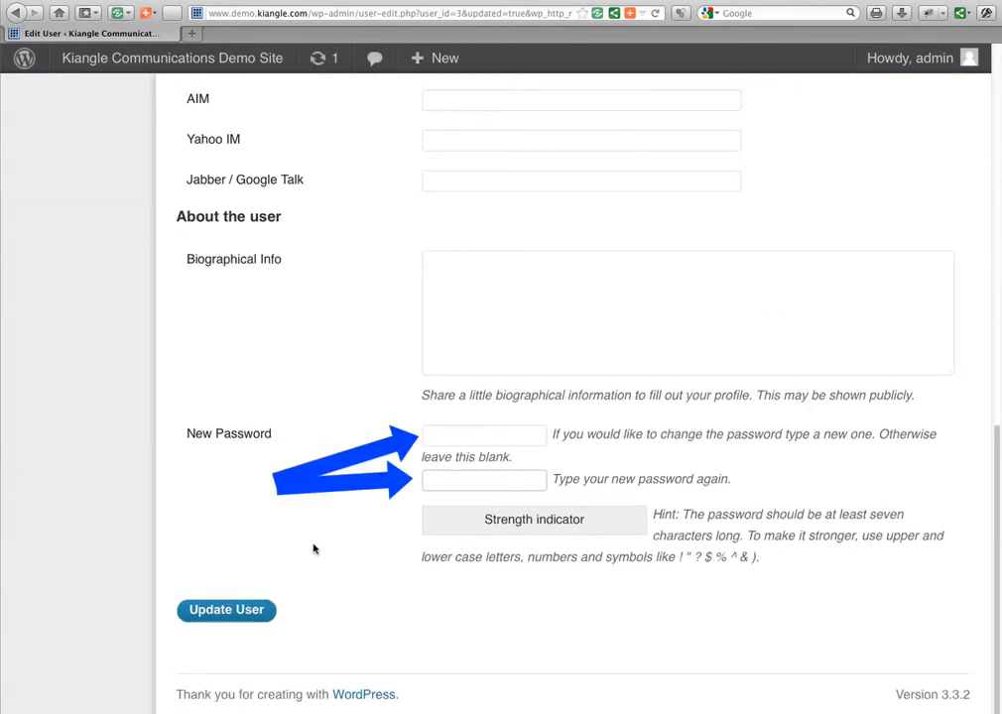
scroll(313, 548, up, 15)
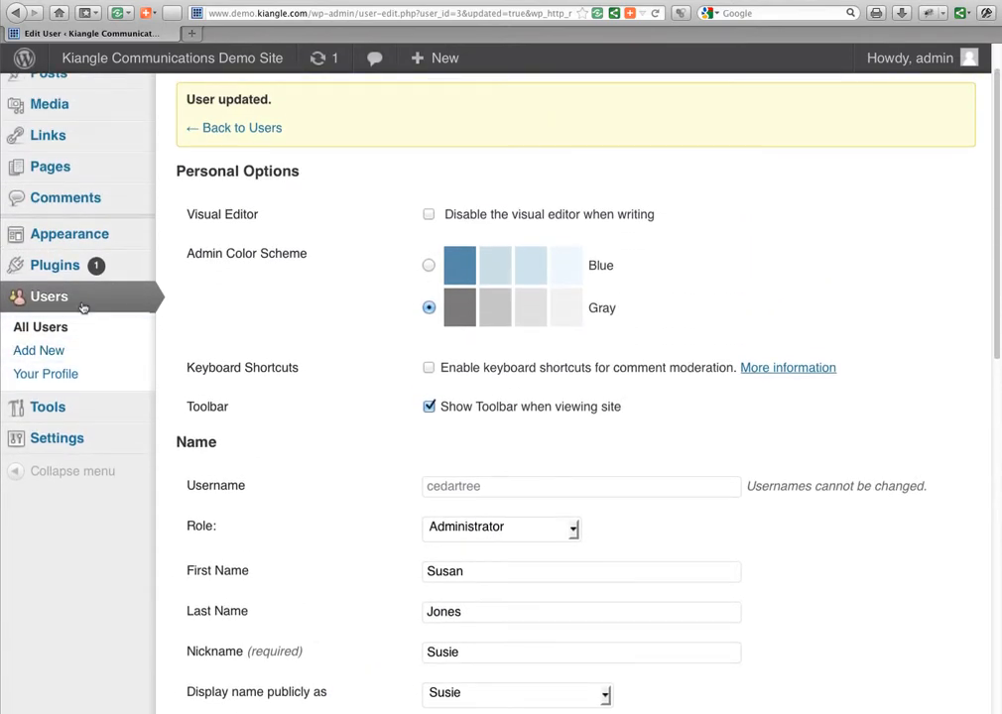
scroll(250, 444, up, 2)
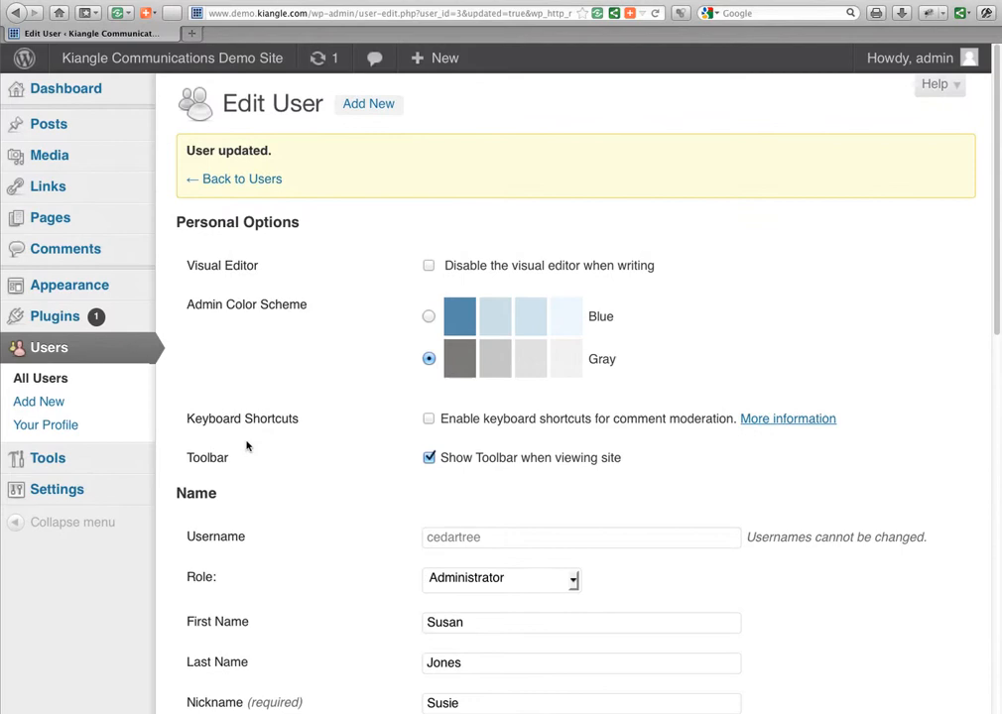
Open Users > All Users to list both Administrator accounts.
click(49, 379)
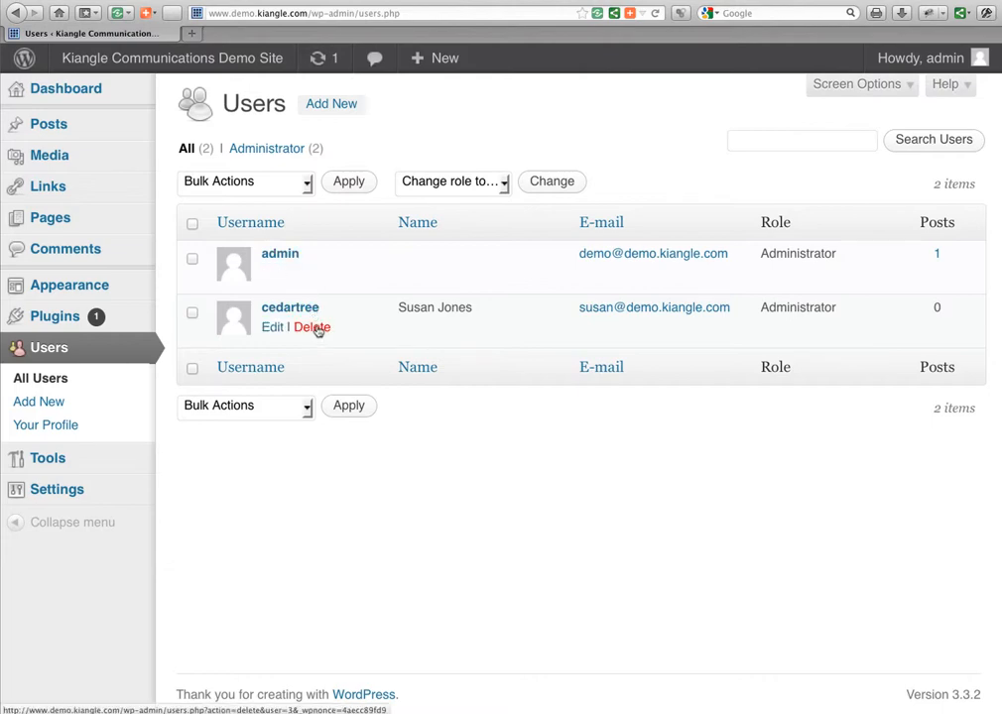
click(318, 329)
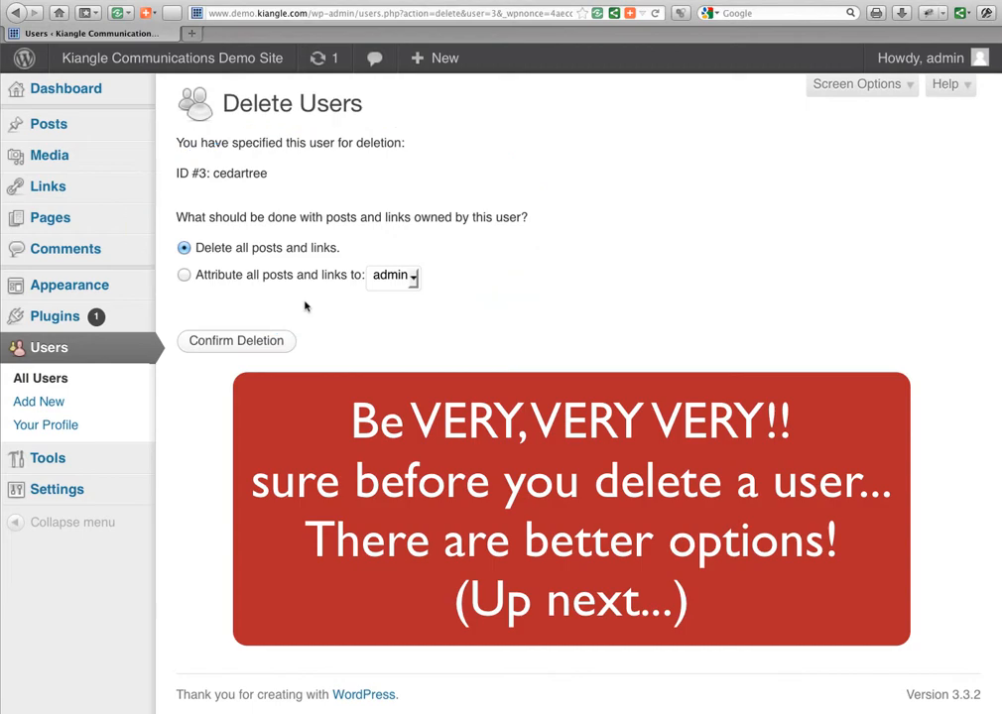
click(414, 280)
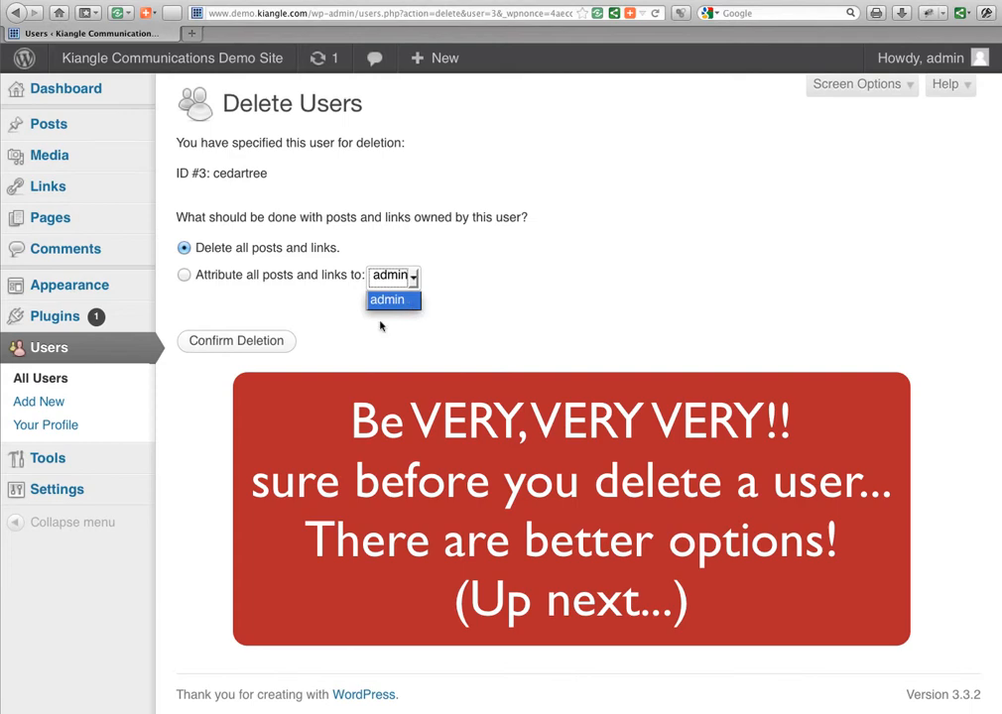
click(347, 333)
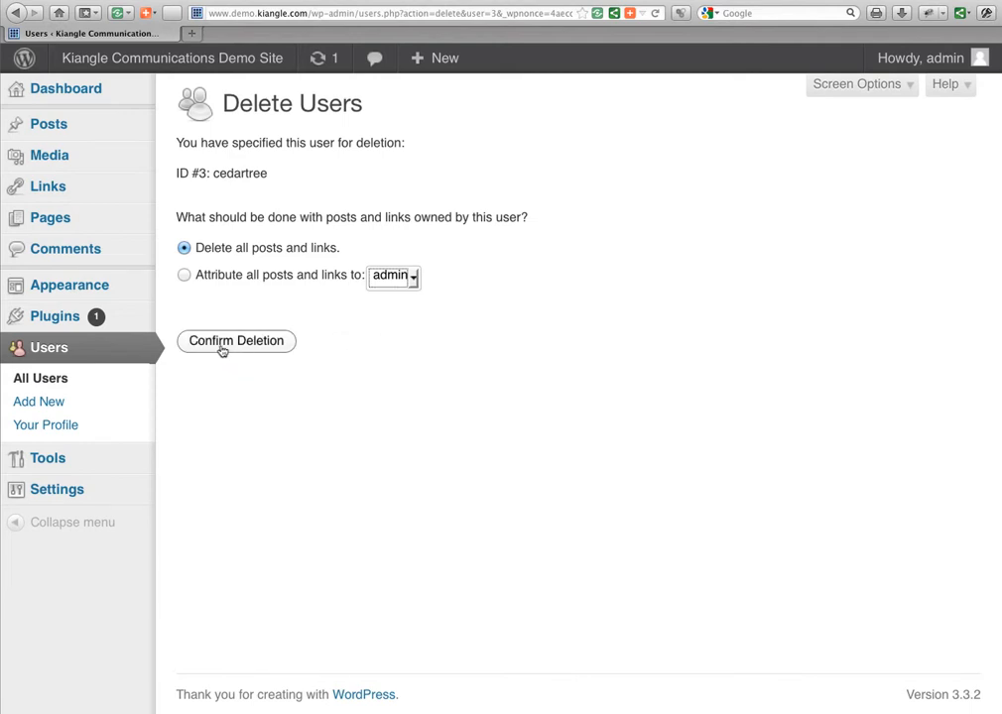
click(56, 382)
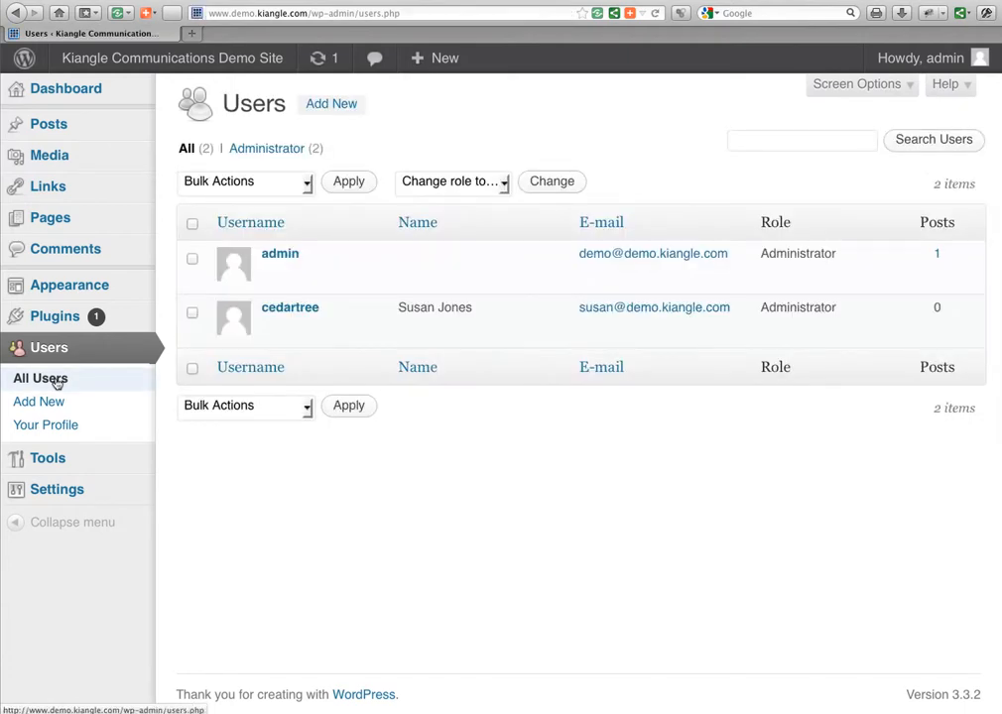
Reopen the new user's Edit User page and place the cursor in the first New Password field.
click(301, 313)
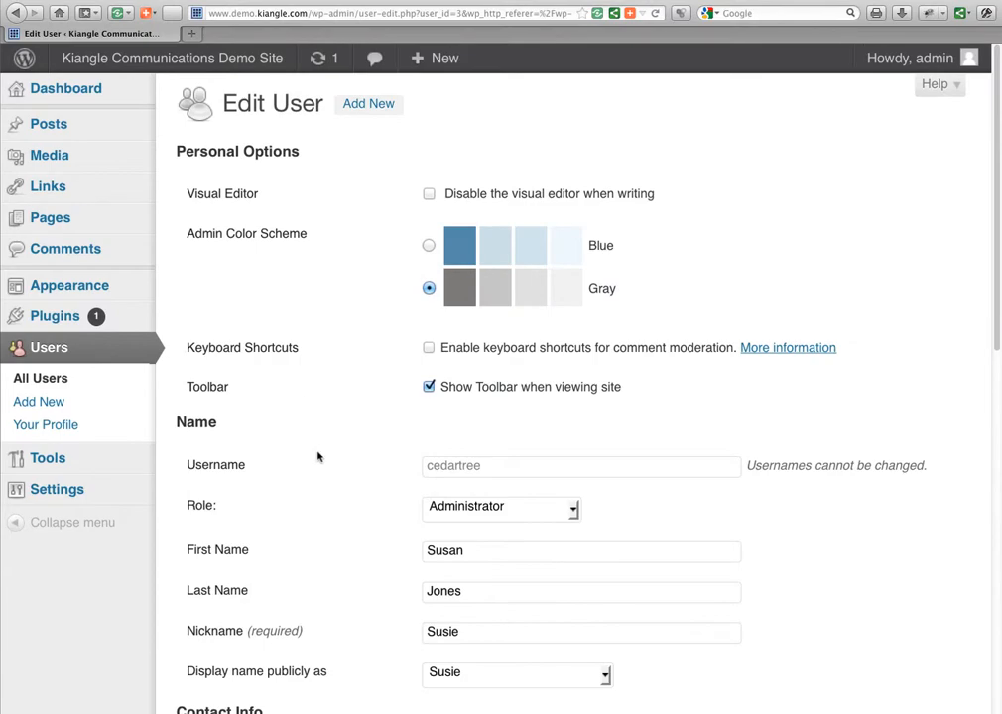
scroll(318, 456, down, 5)
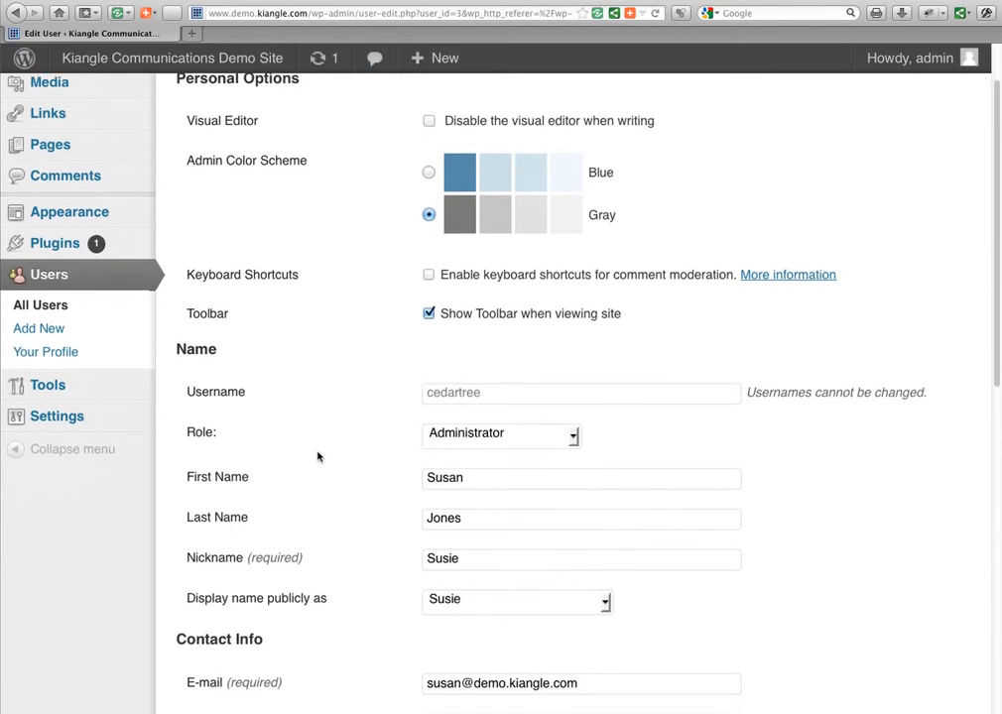
scroll(320, 457, down, 7)
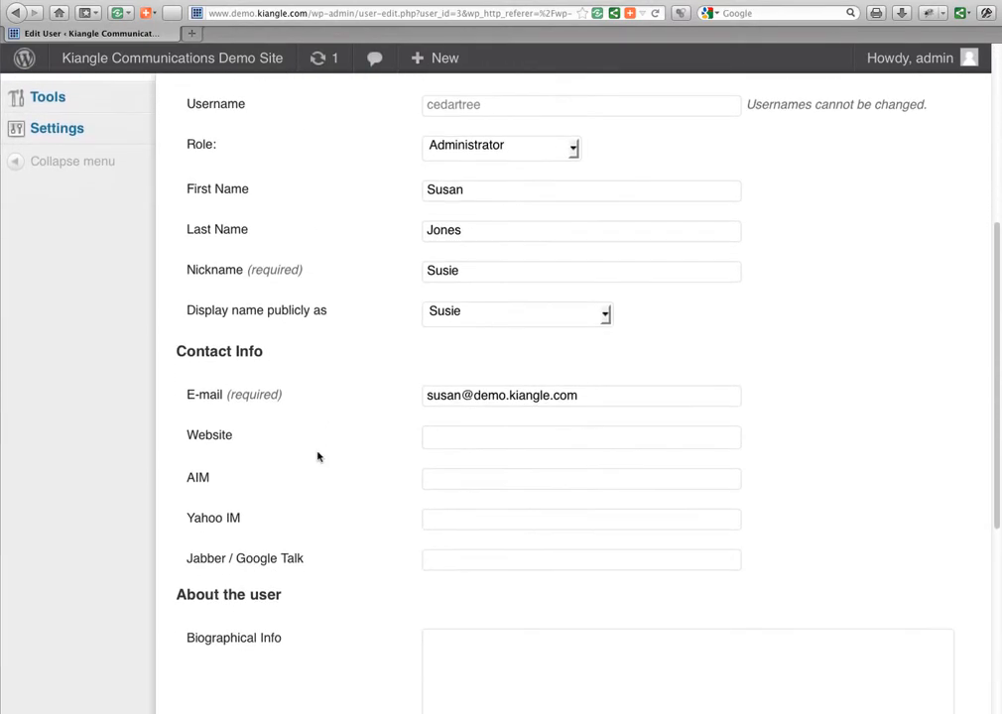
scroll(318, 457, down, 1)
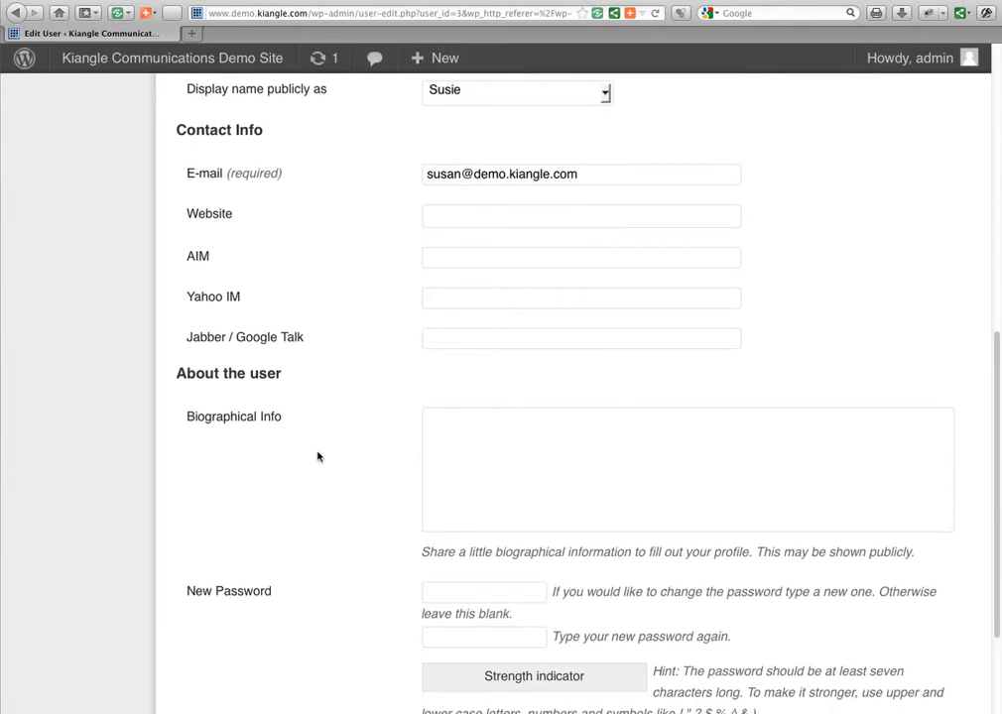
scroll(318, 457, down, 3)
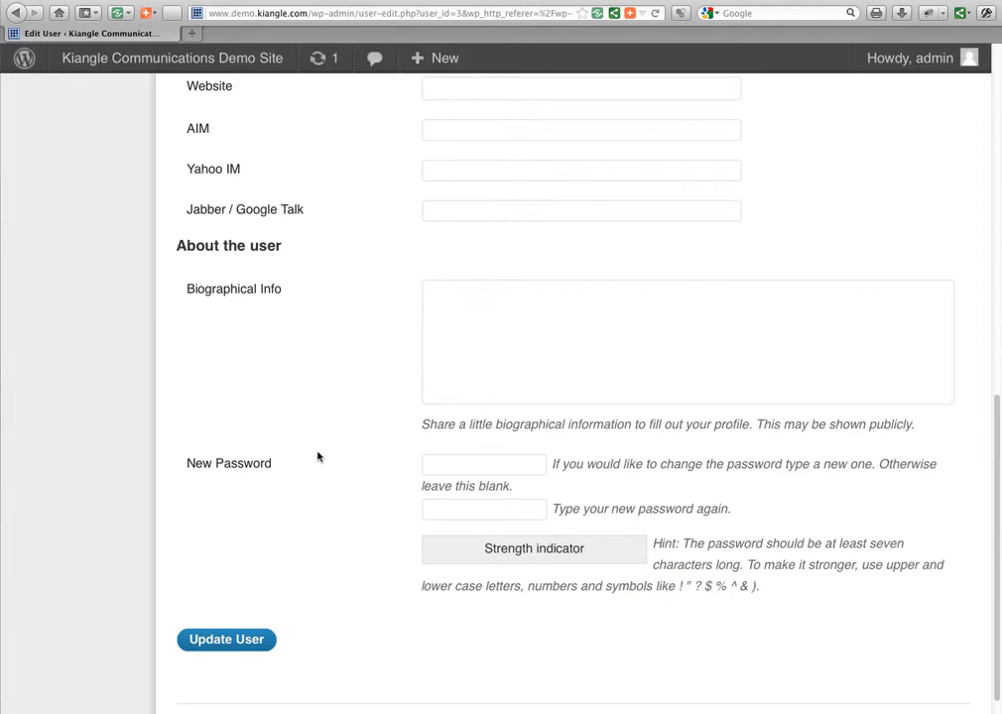
scroll(317, 457, up, 3)
scroll(317, 456, down, 1)
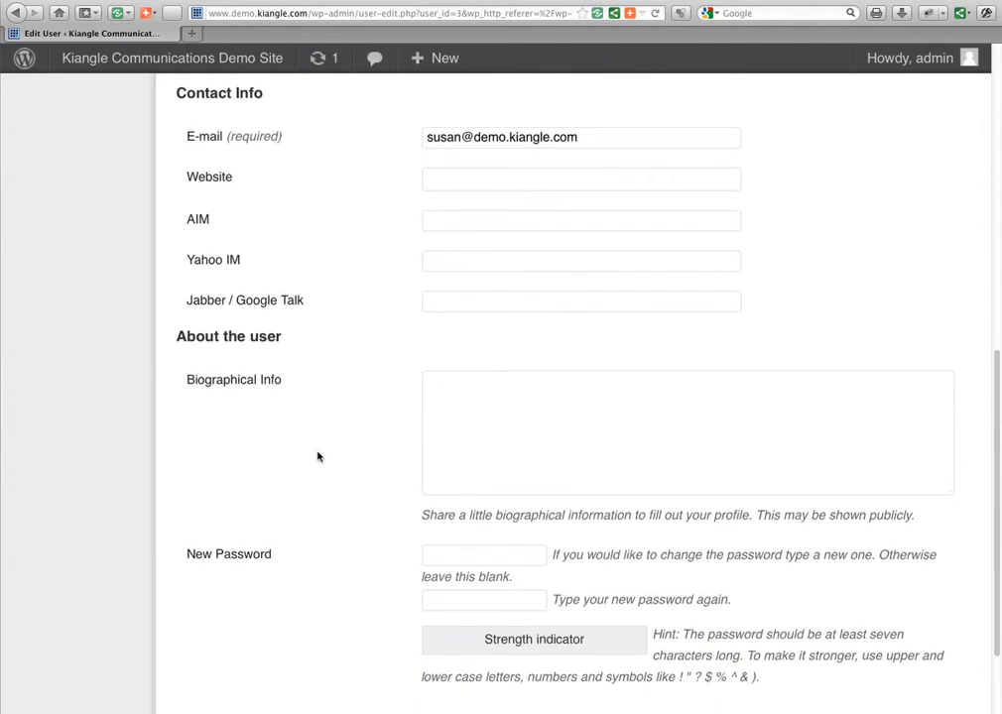
scroll(318, 456, down, 2)
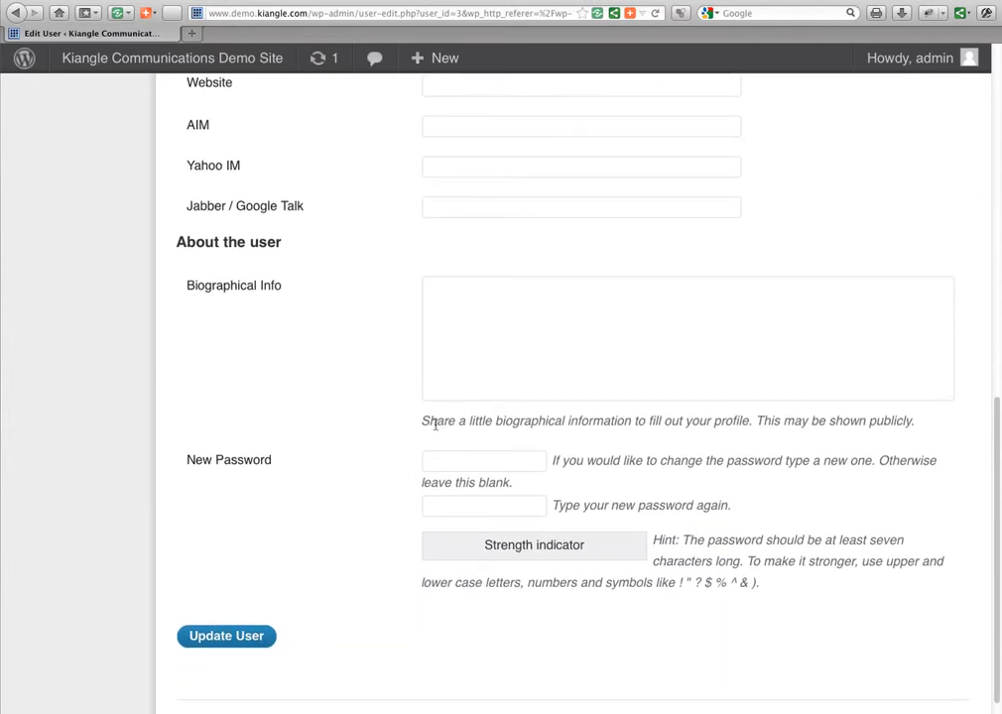
click(450, 462)
scroll(339, 487, up, 10)
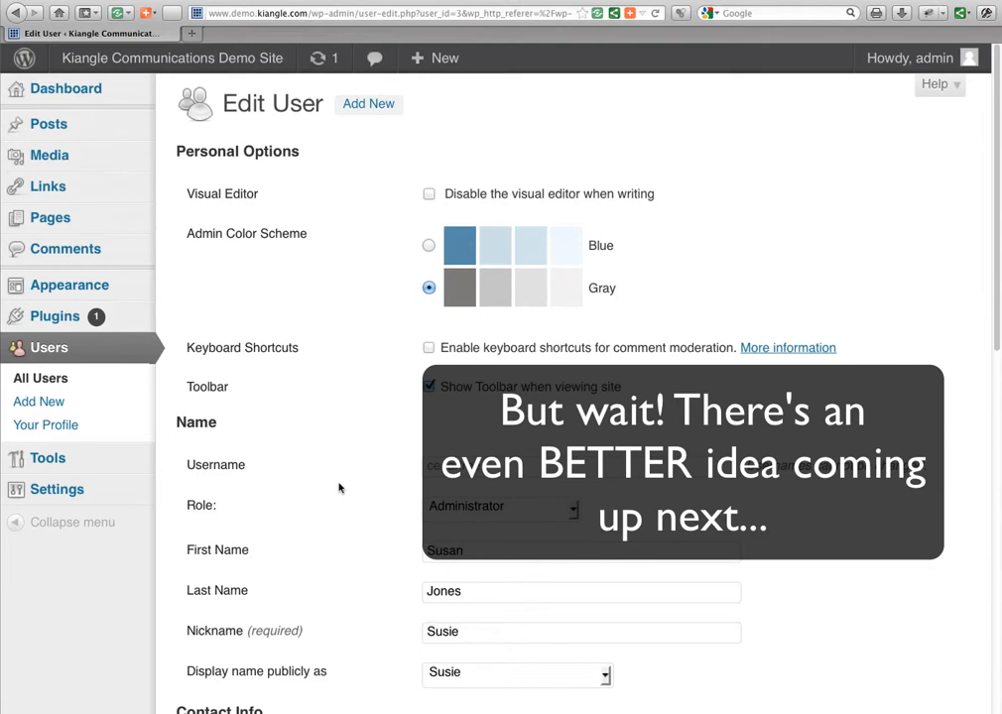
scroll(339, 488, down, 10)
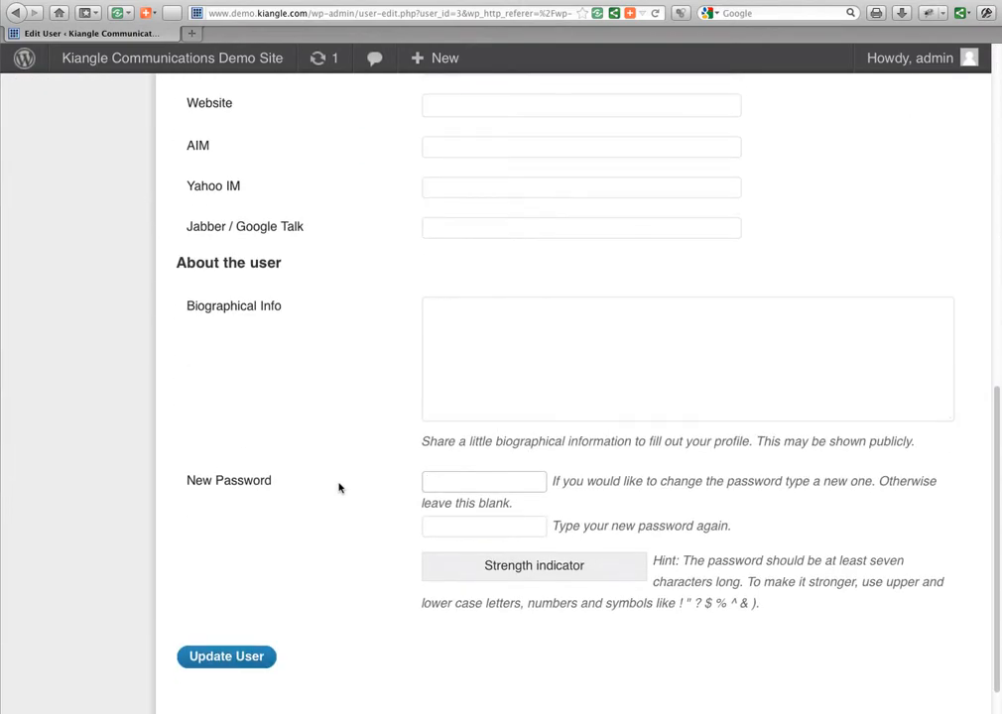
scroll(339, 487, down, 1)
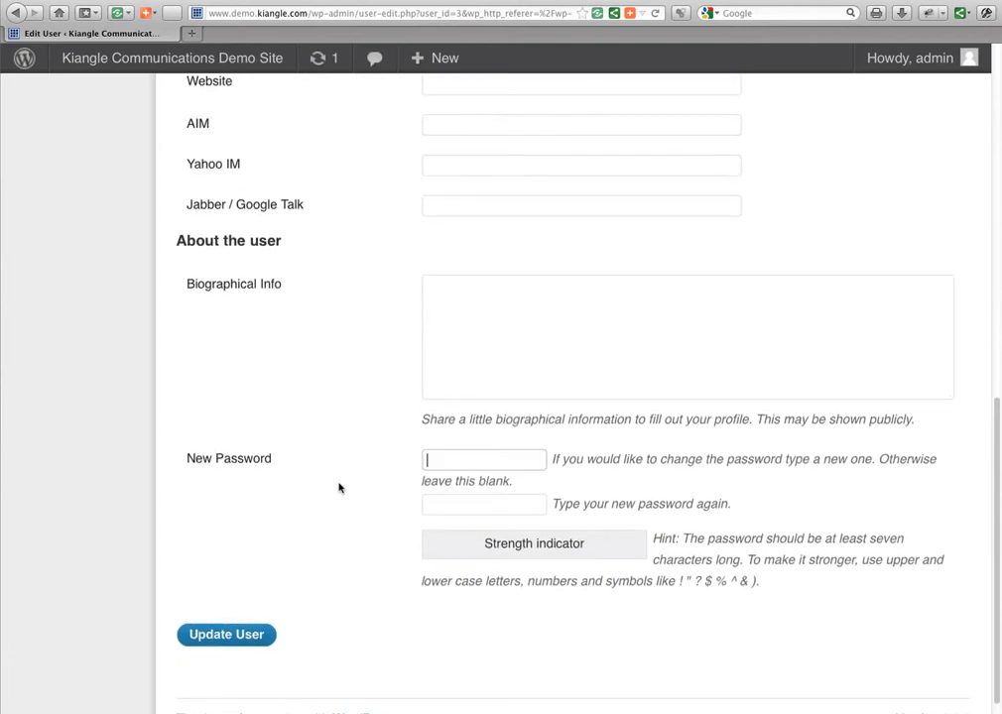
scroll(338, 487, up, 10)
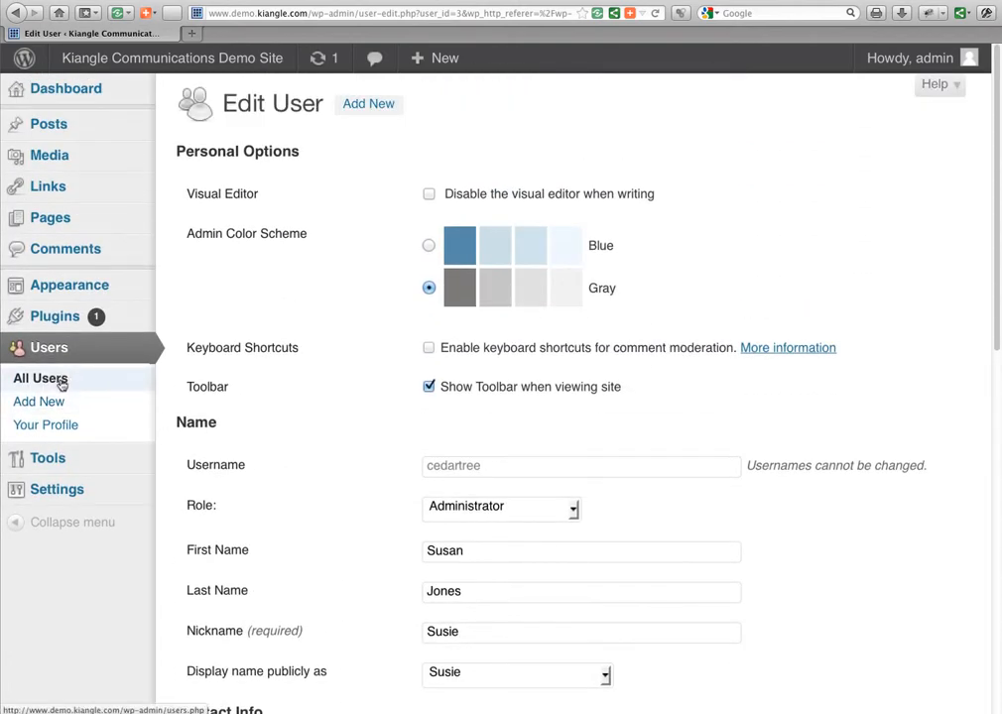
click(61, 381)
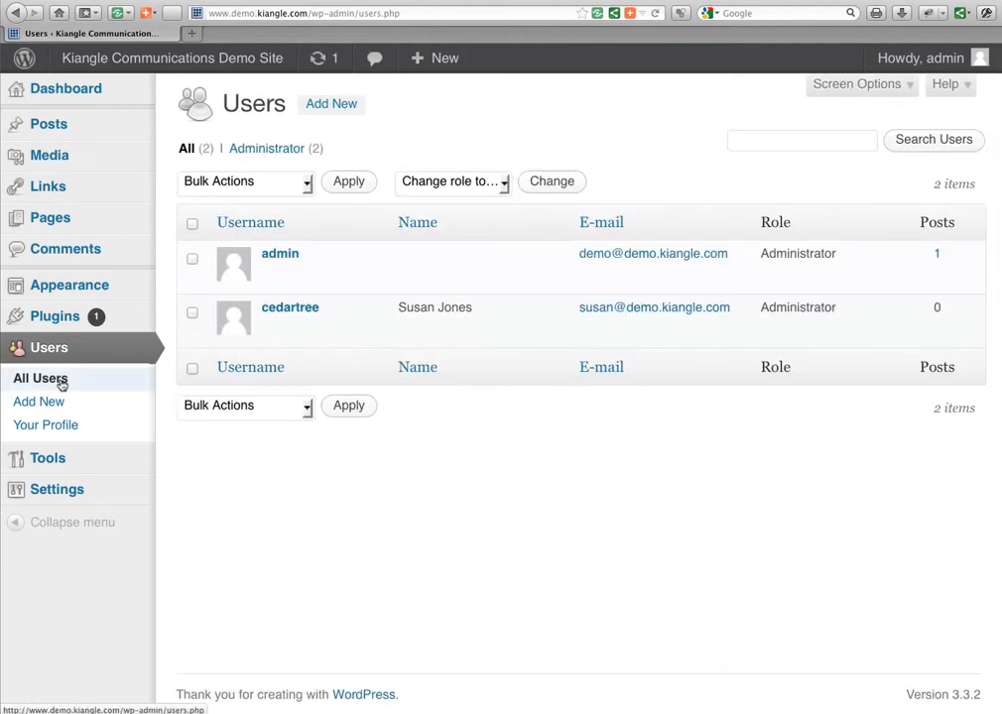
click(308, 311)
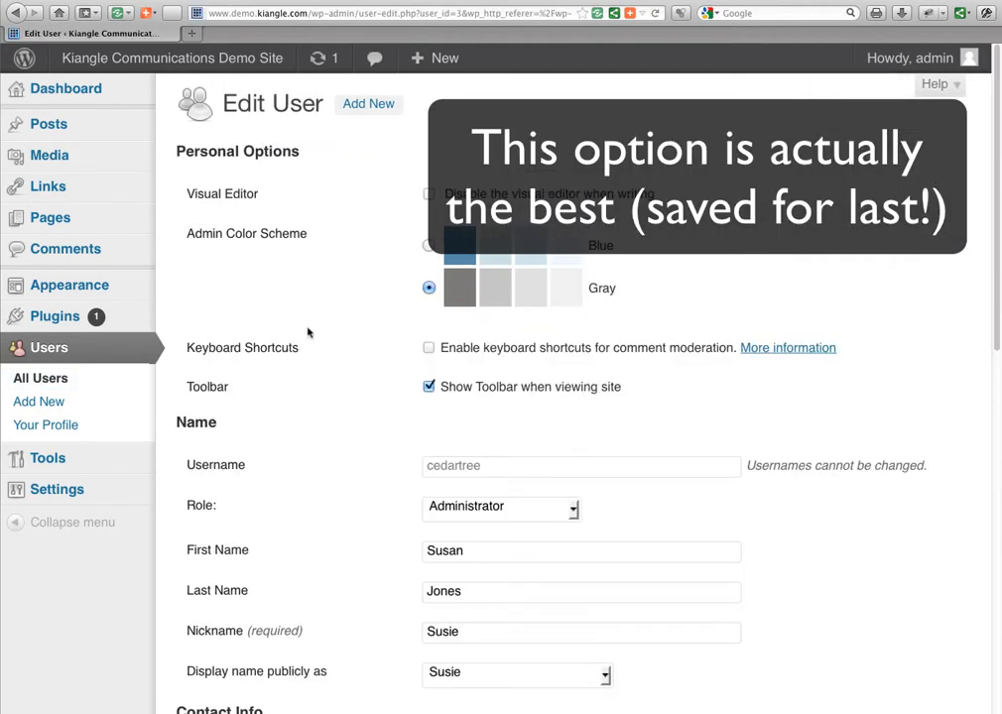
click(575, 511)
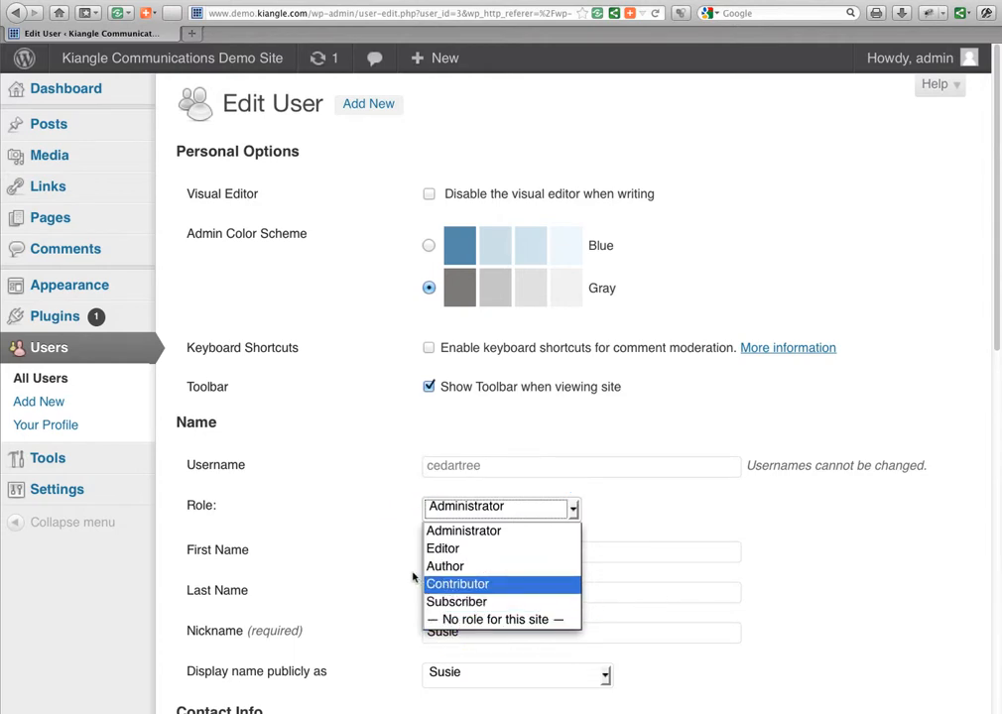
click(373, 560)
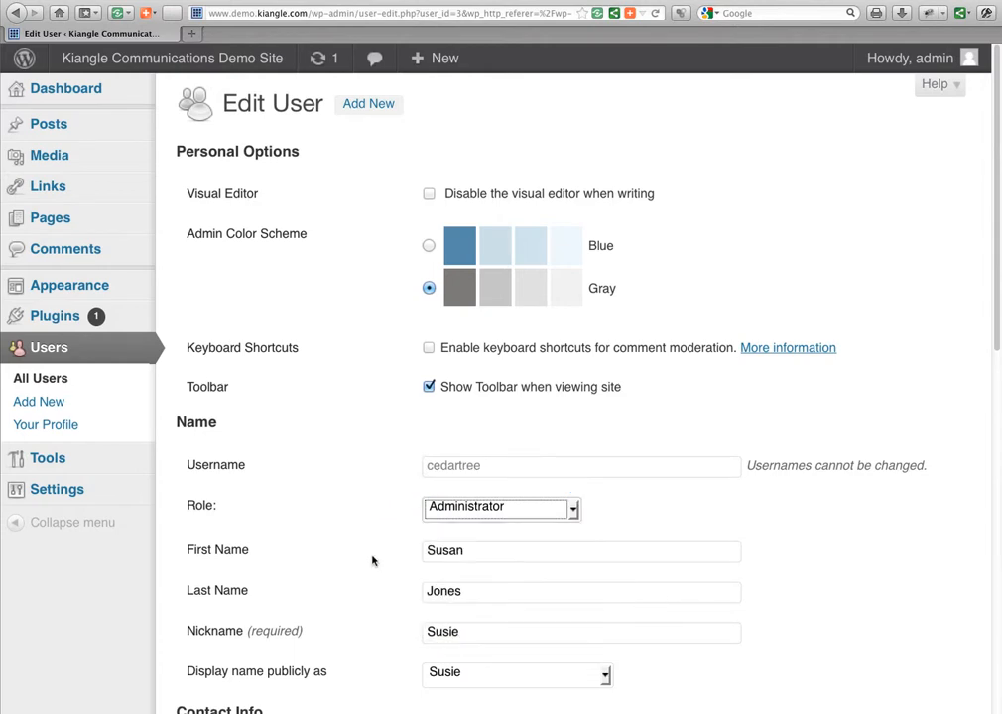
click(574, 510)
click(655, 502)
click(639, 0)
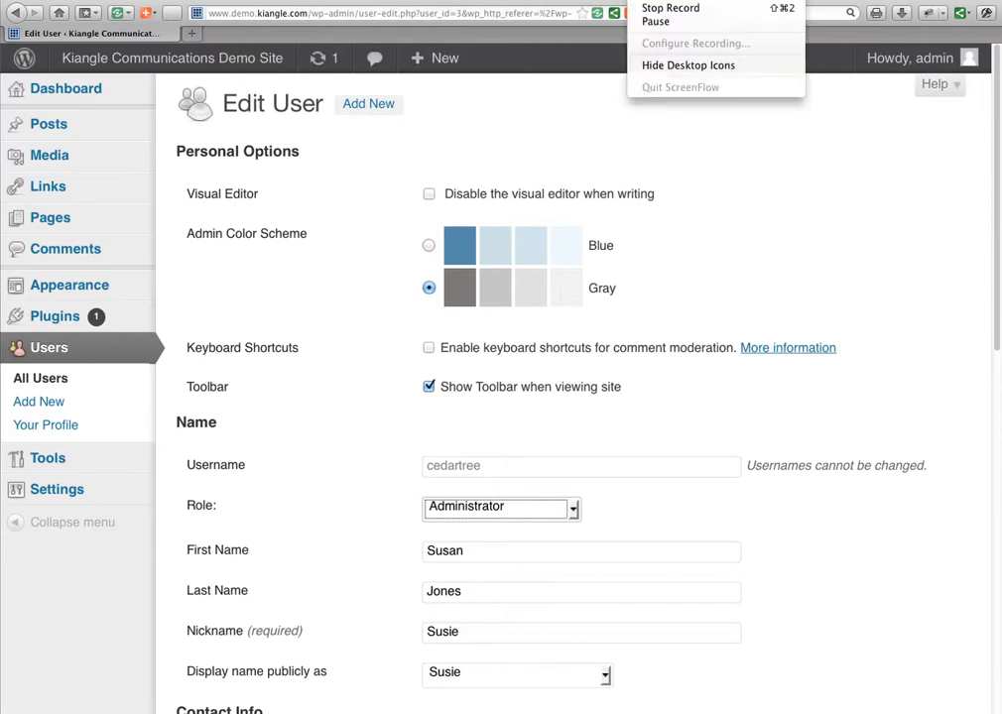
click(650, 8)
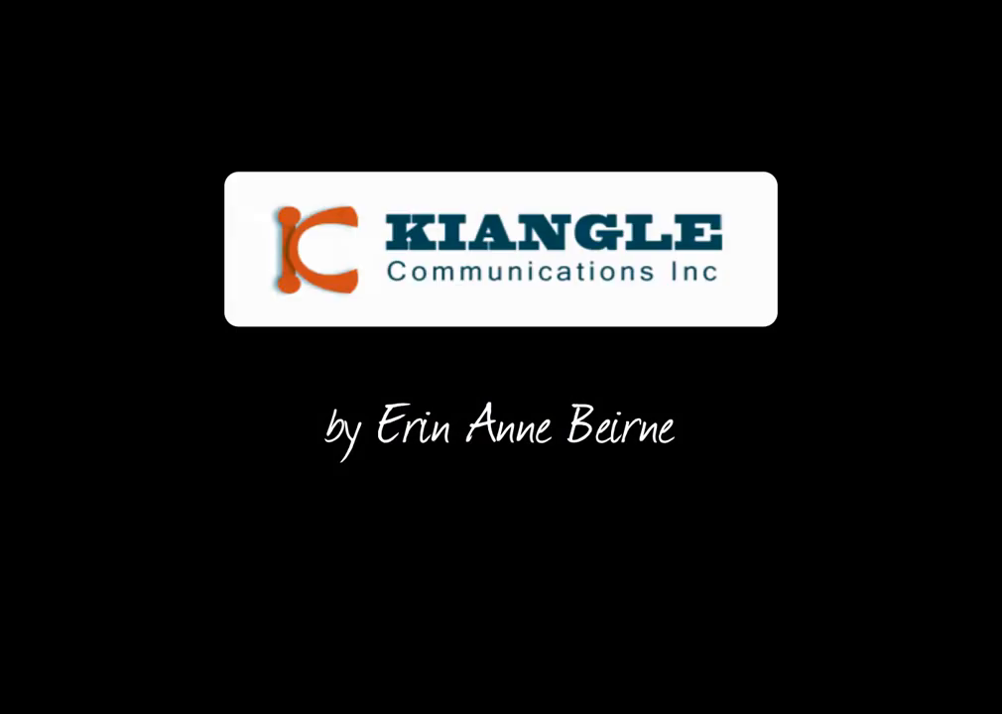